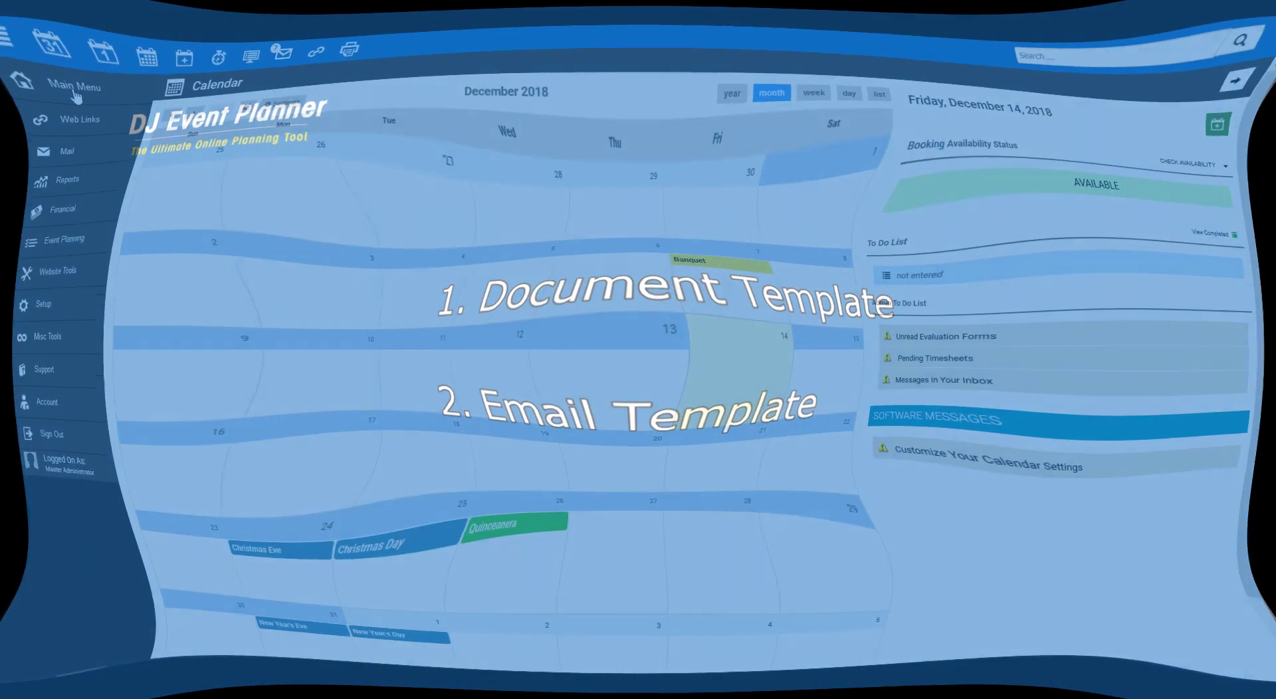
Open the Demo Contract template from Setup > Documents, then close the template editor.
left_click(45, 303)
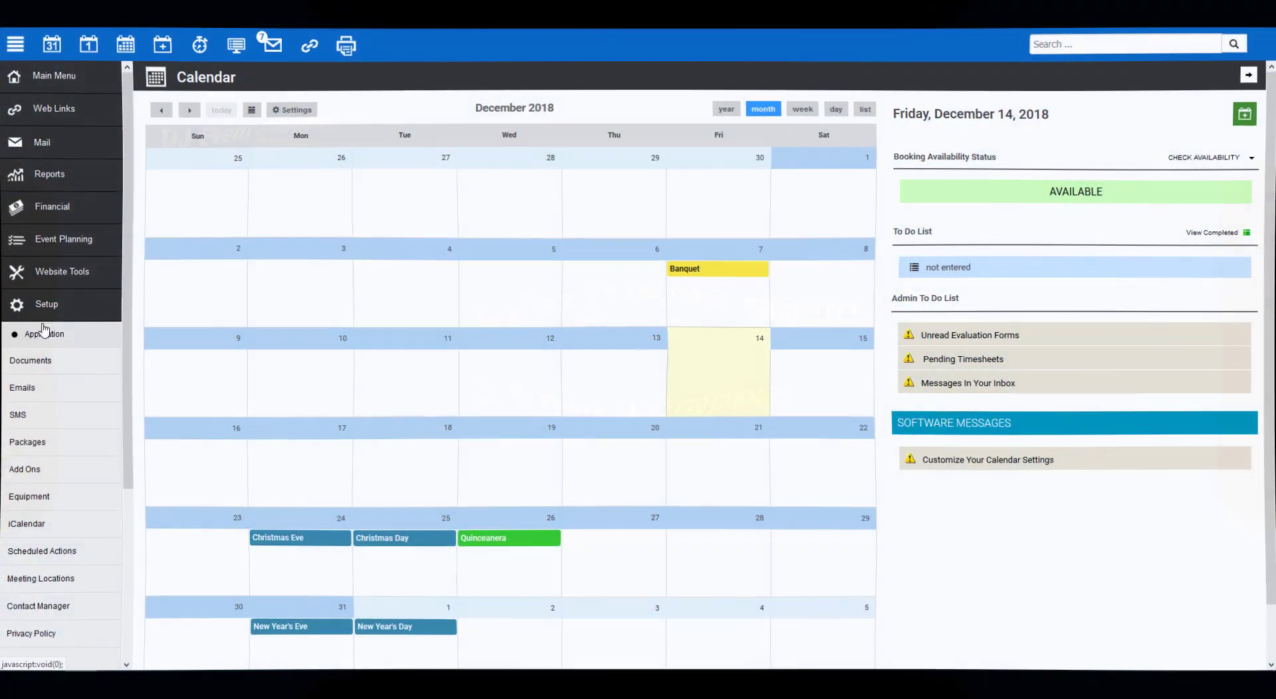
left_click(40, 361)
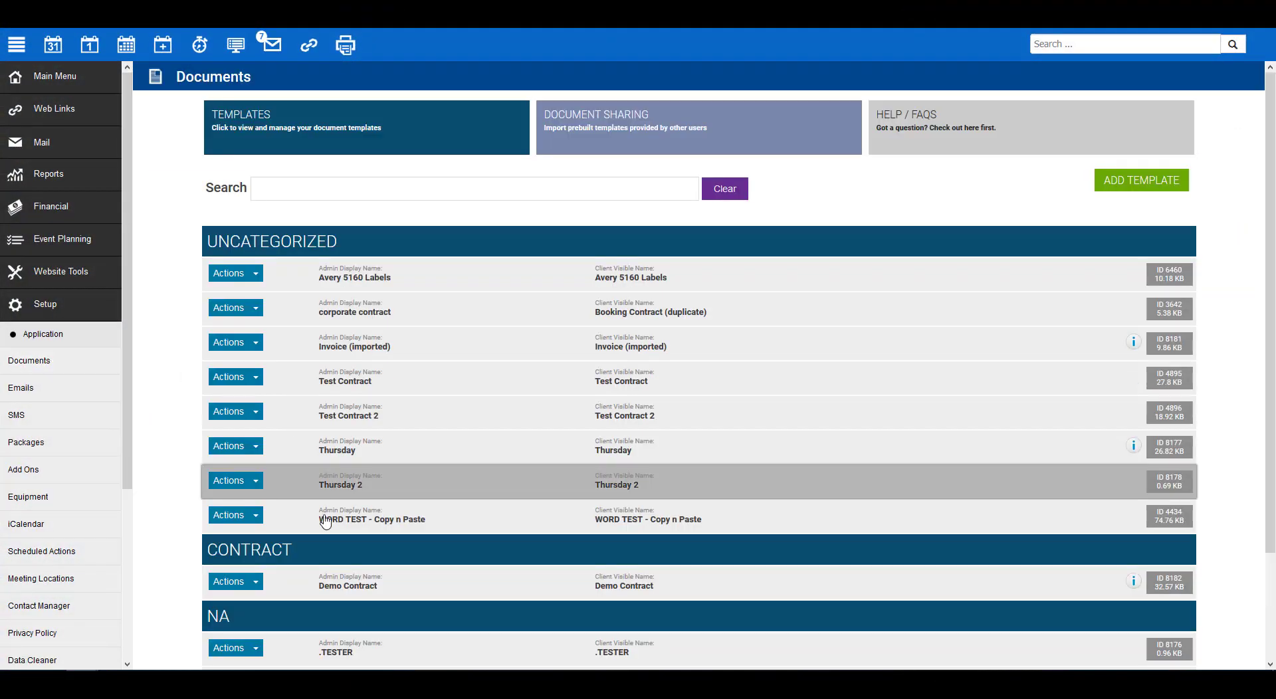
left_click(350, 589)
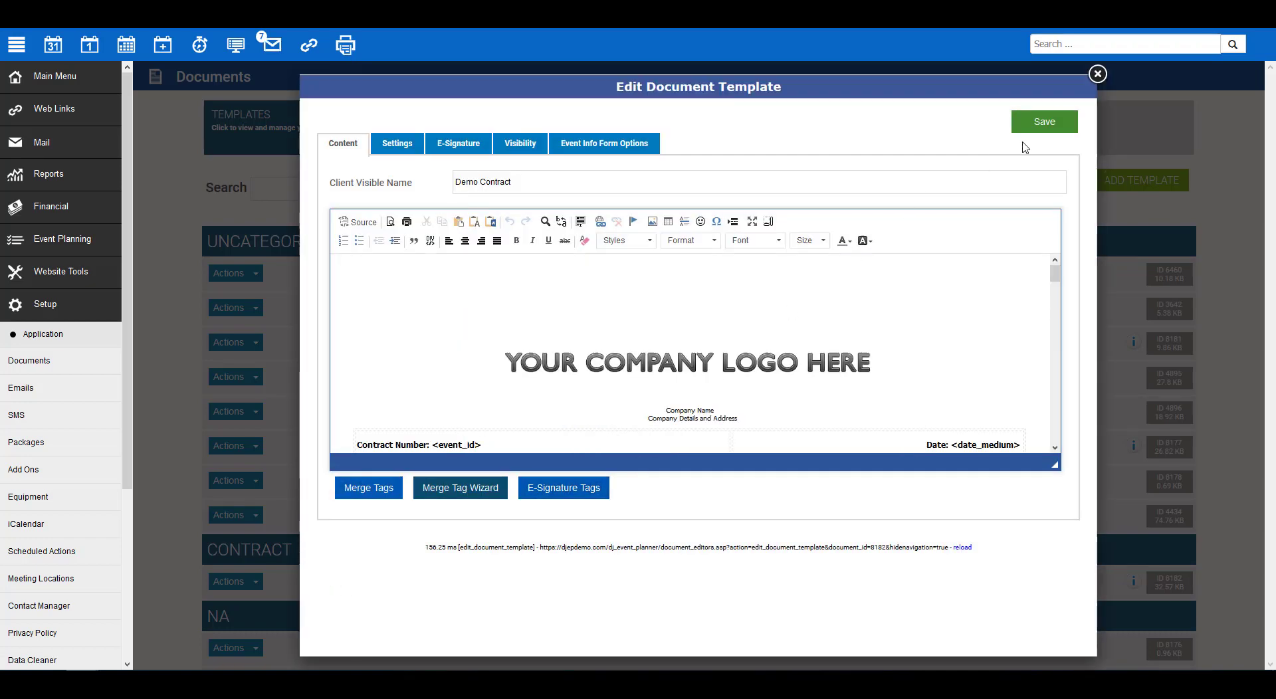
left_click(1097, 75)
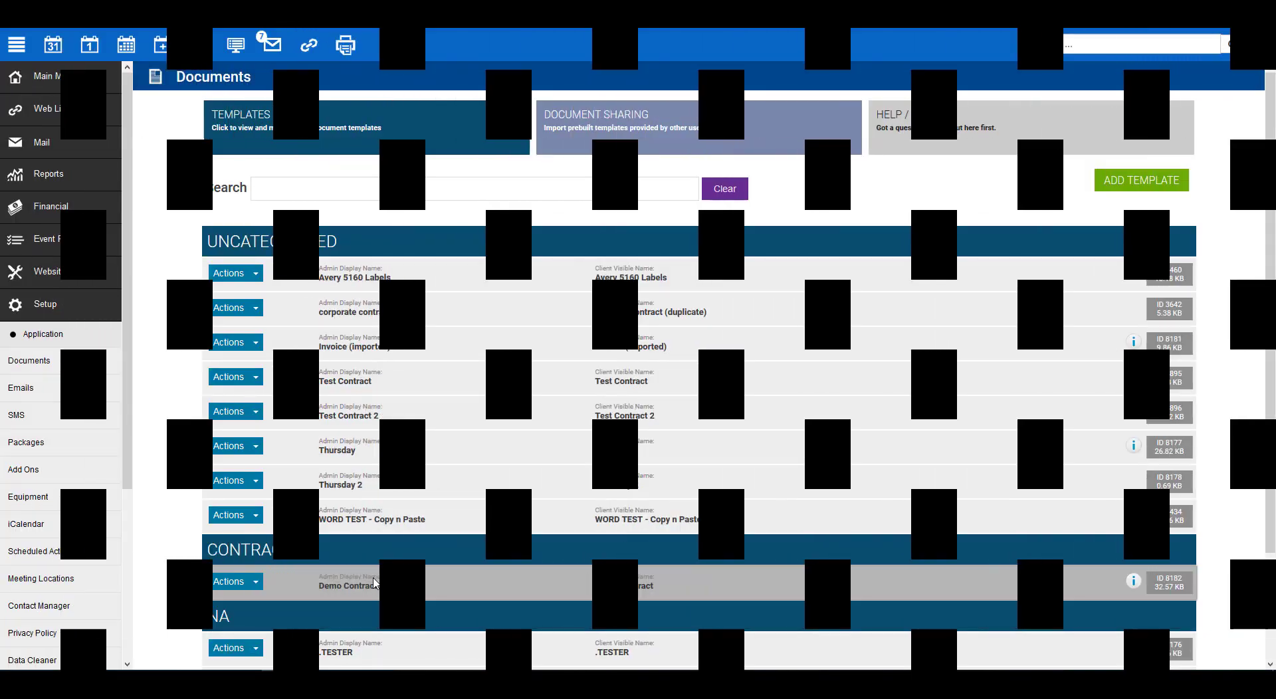
Reopen the Demo Contract template and scroll down to its client e-signature table.
left_click(372, 583)
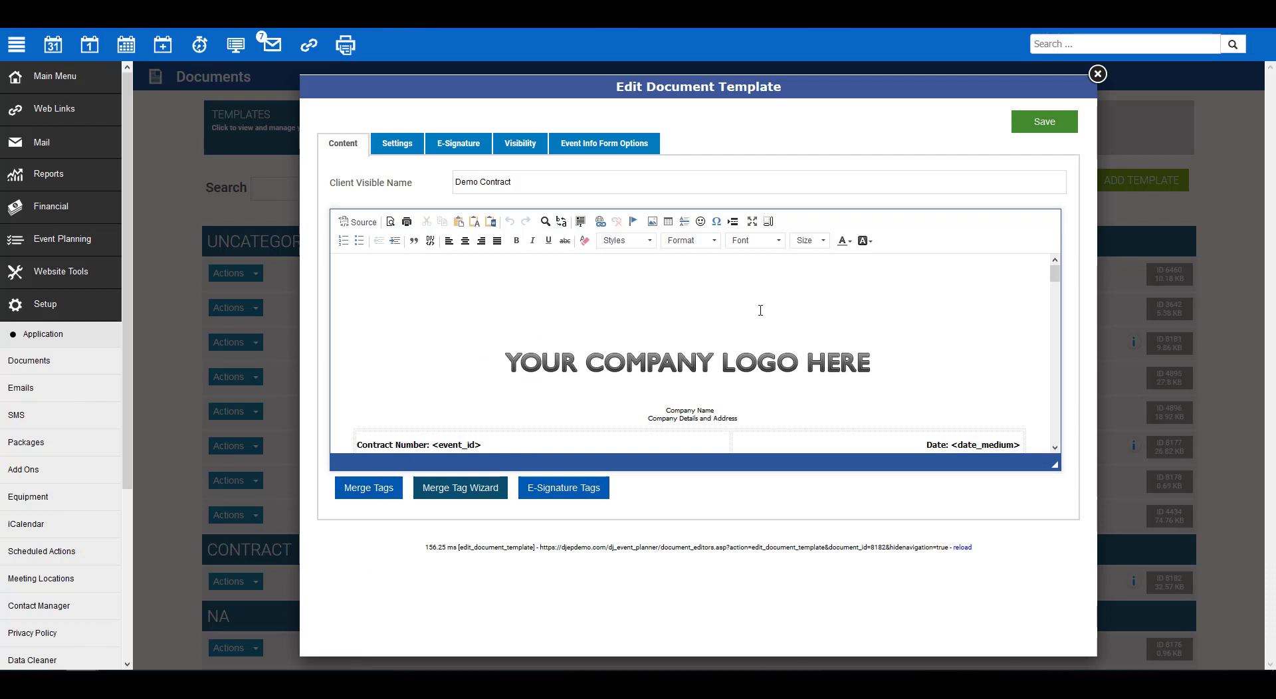
scroll(771, 311, "down", 5)
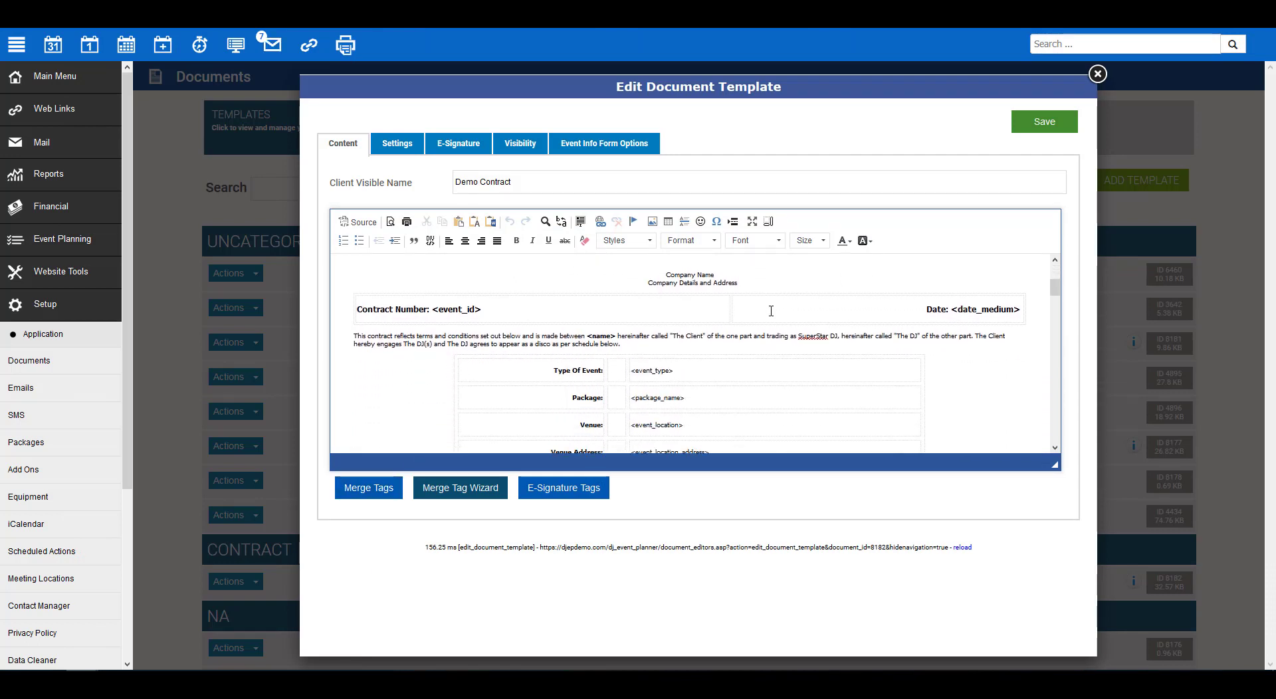
scroll(771, 311, "down", 3)
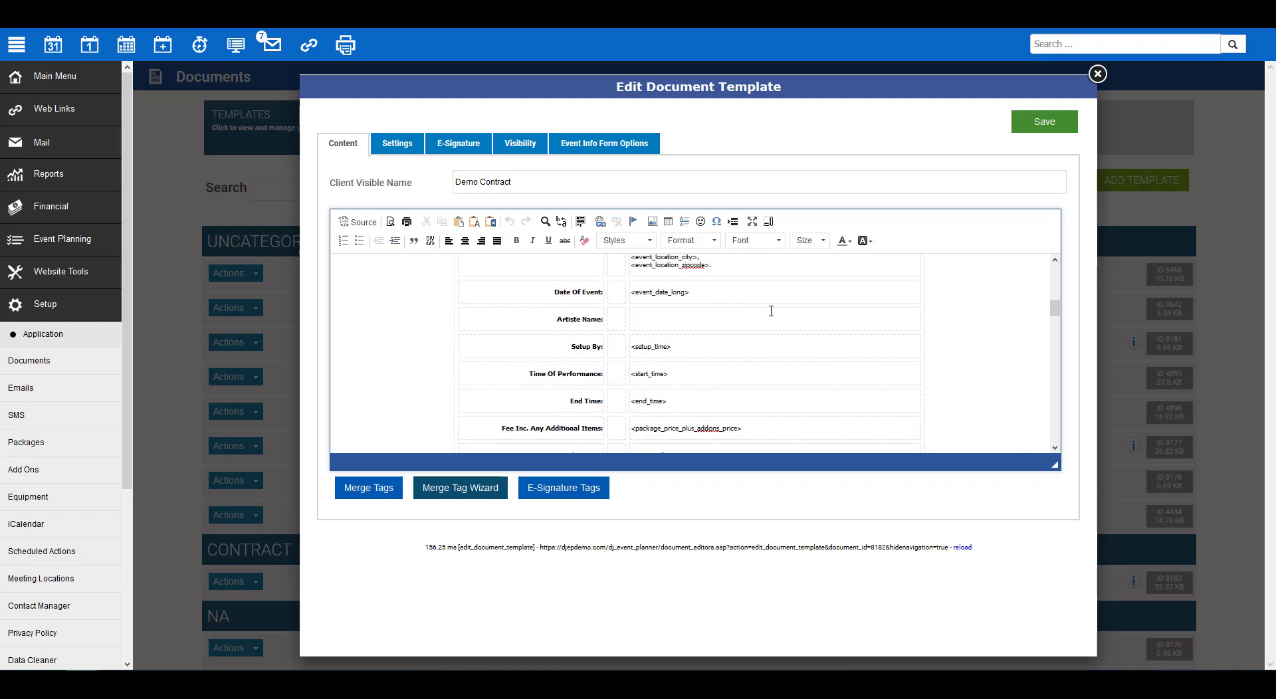
scroll(771, 311, "down", 2)
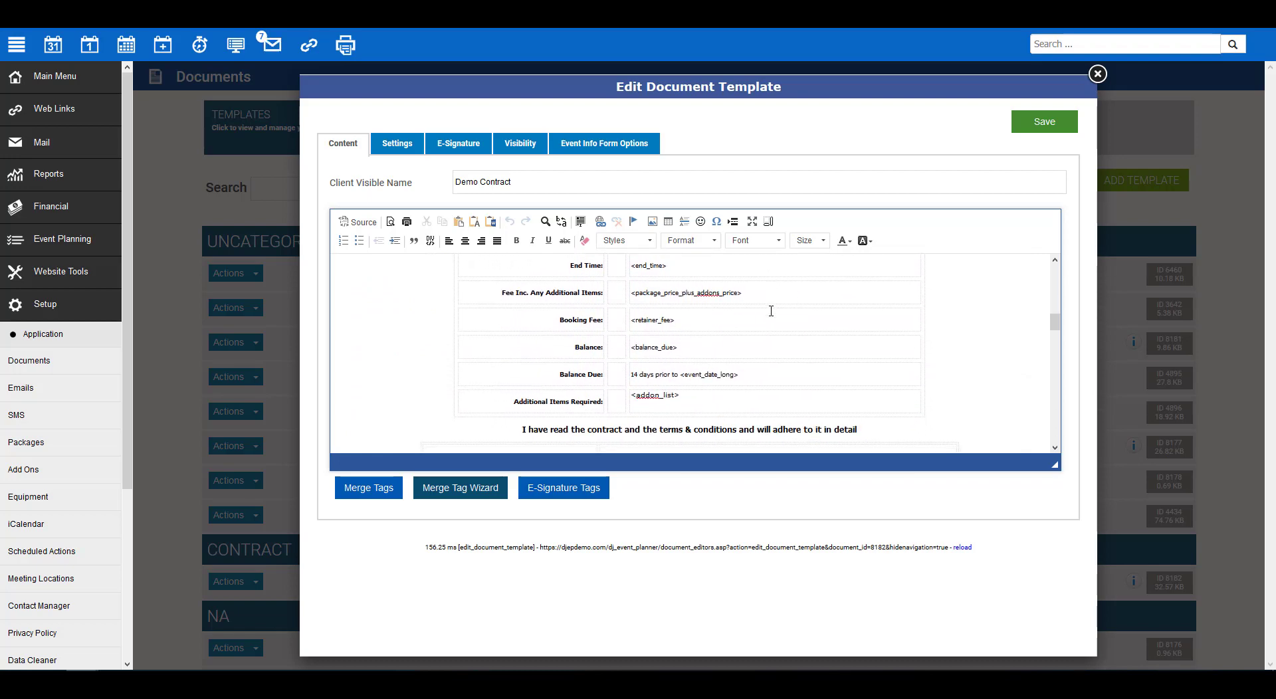
scroll(771, 311, "down", 4)
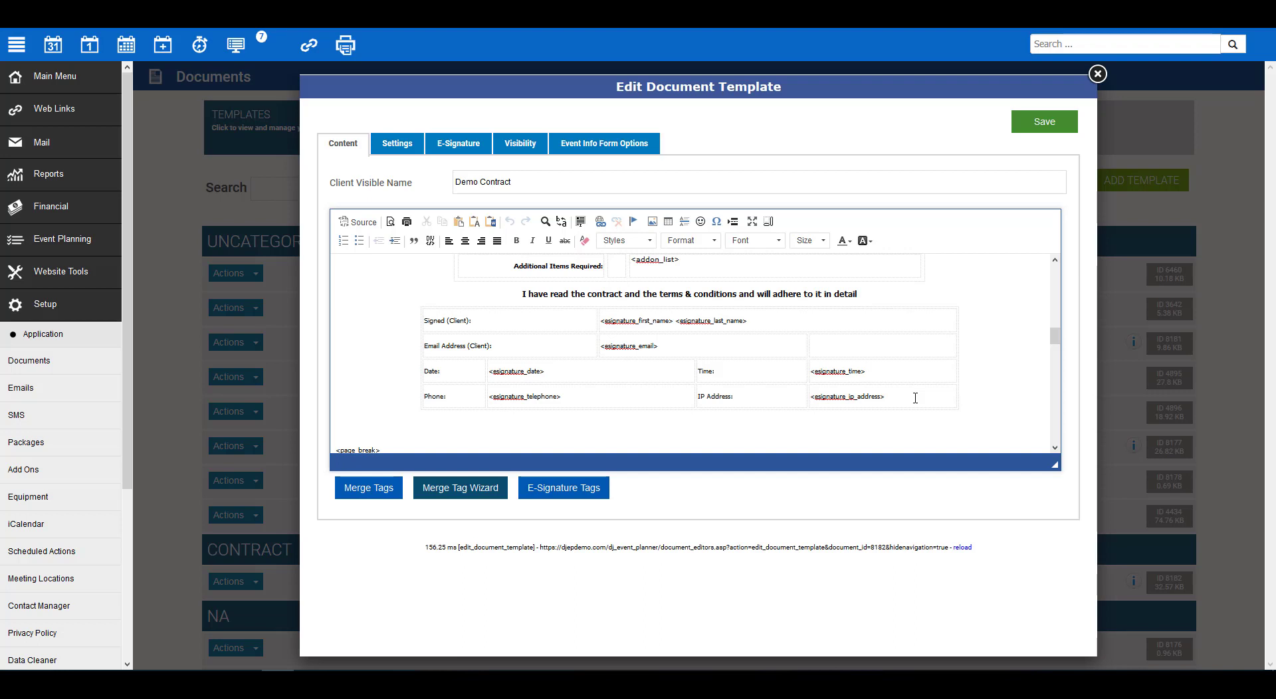
Delete the IP Address cell's tag and insert the IP Address tag from E-Signature Tags.
left_click_drag(915, 397, 813, 400)
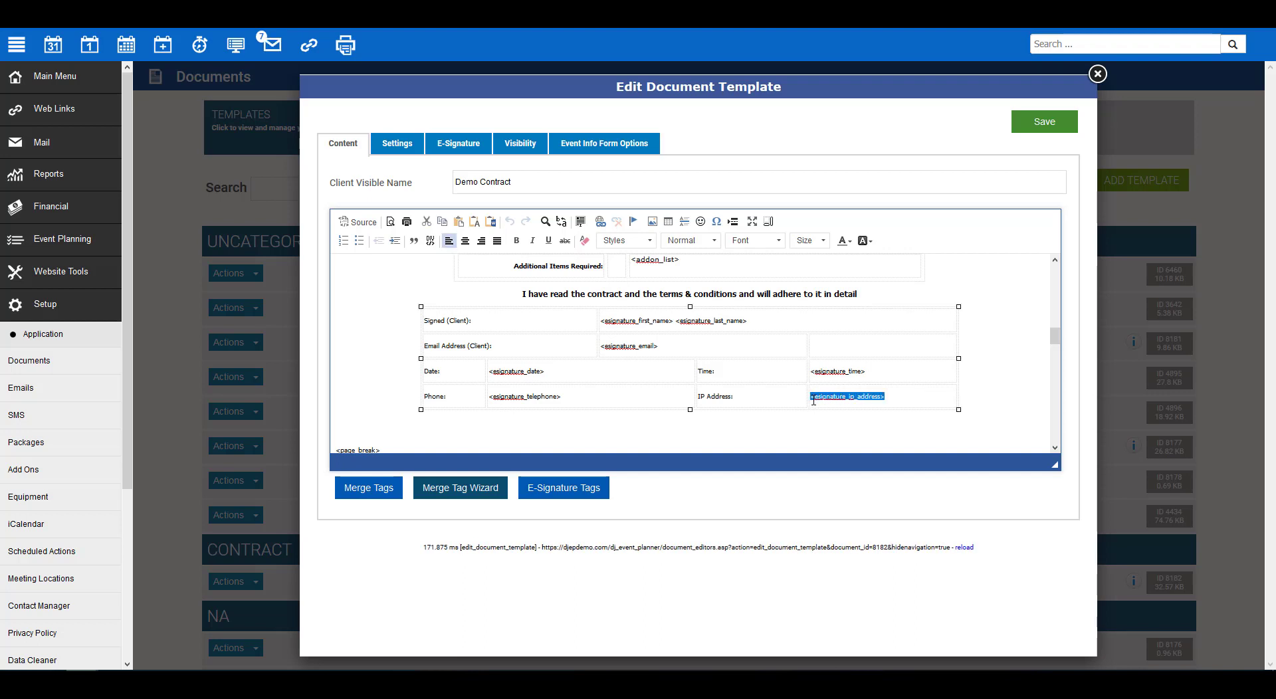
key("Delete")
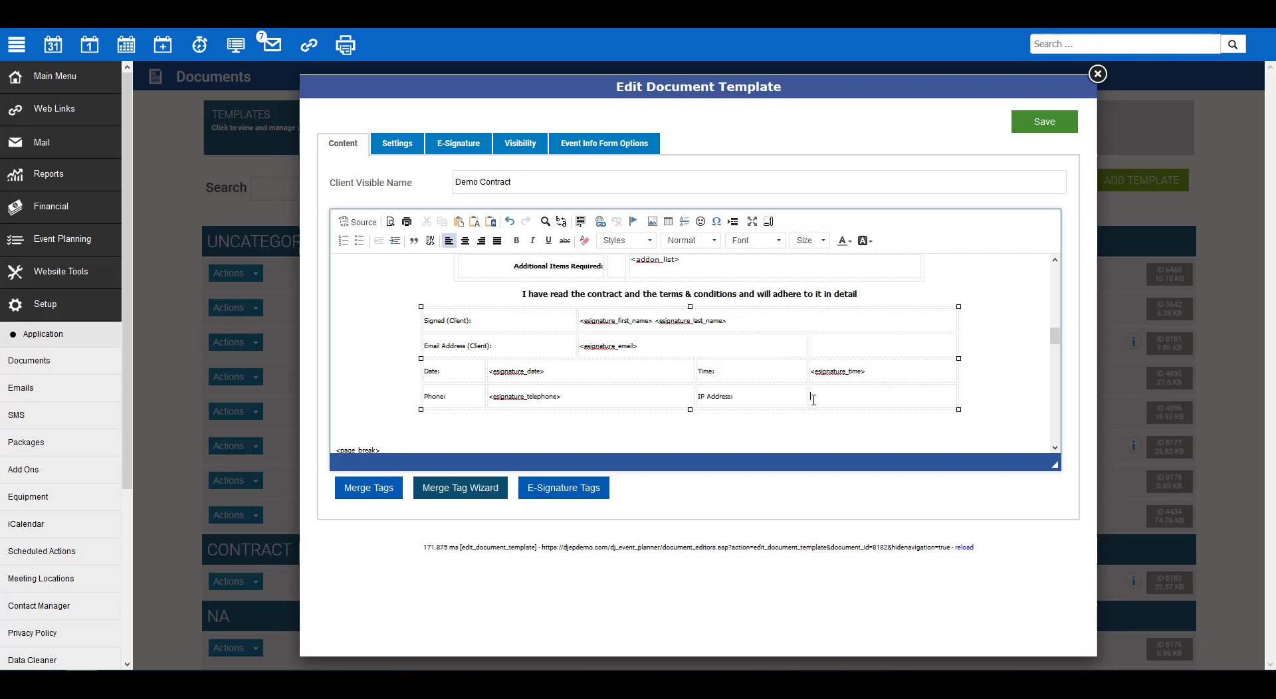
mouse_move(809, 406)
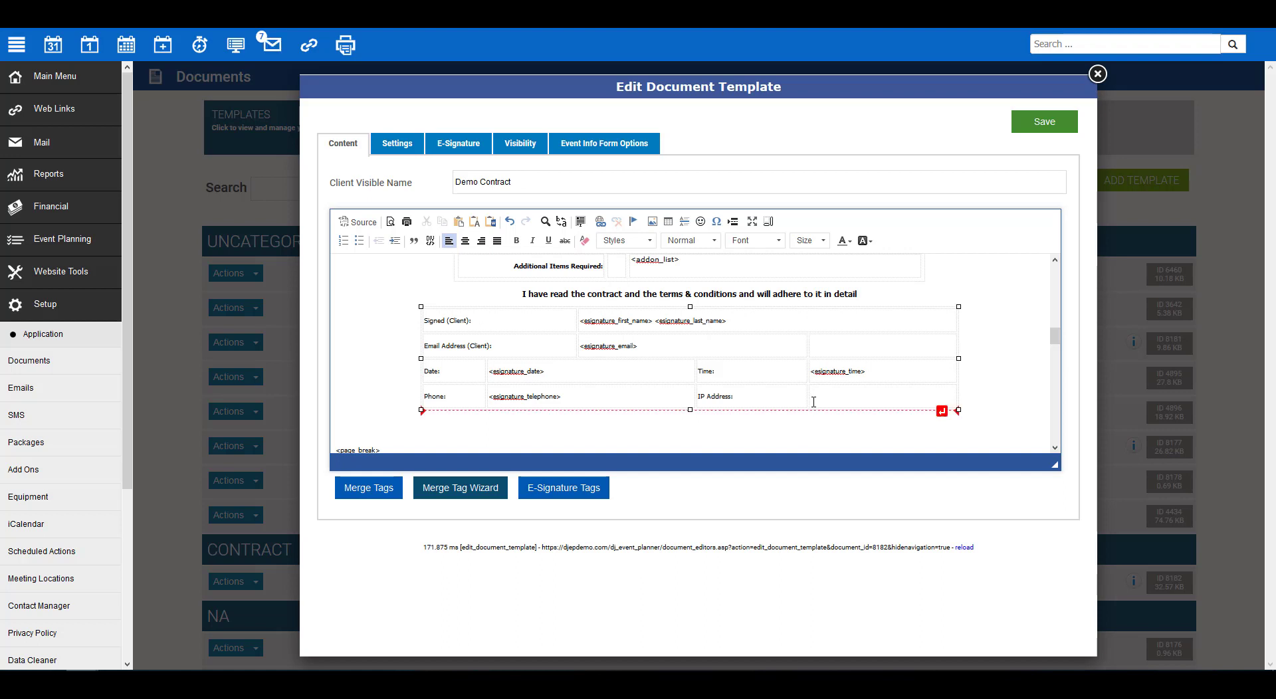
left_click(563, 492)
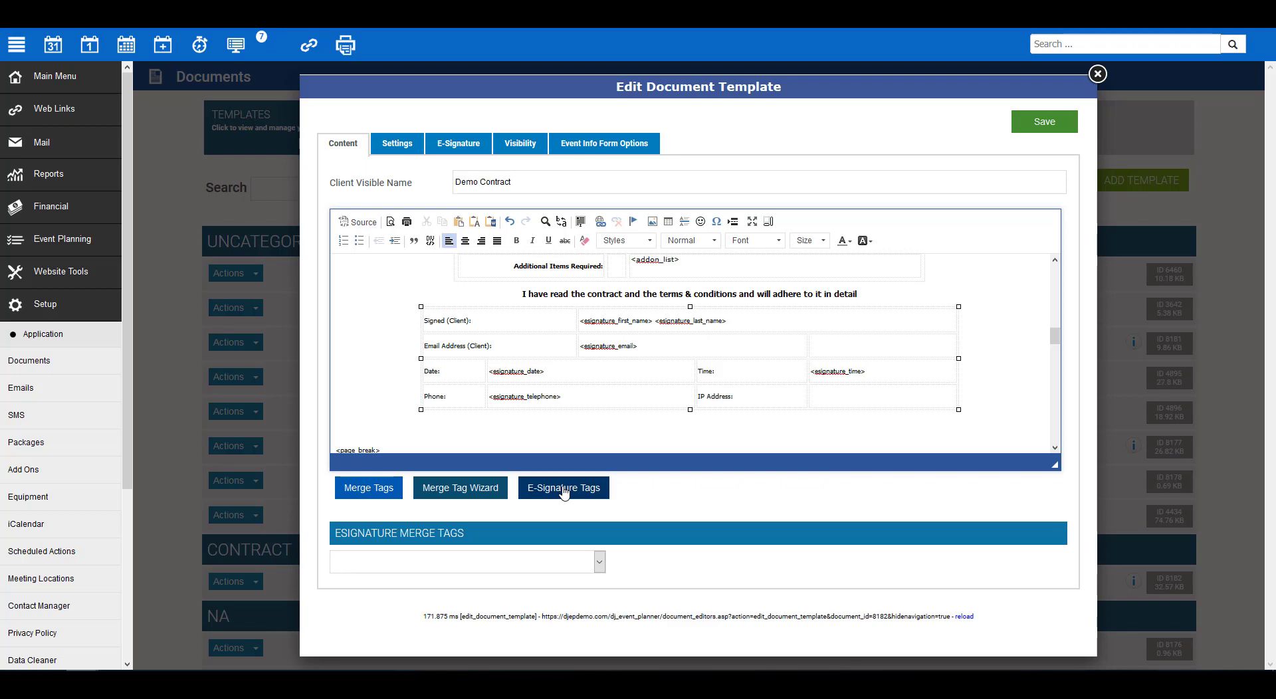
left_click(599, 563)
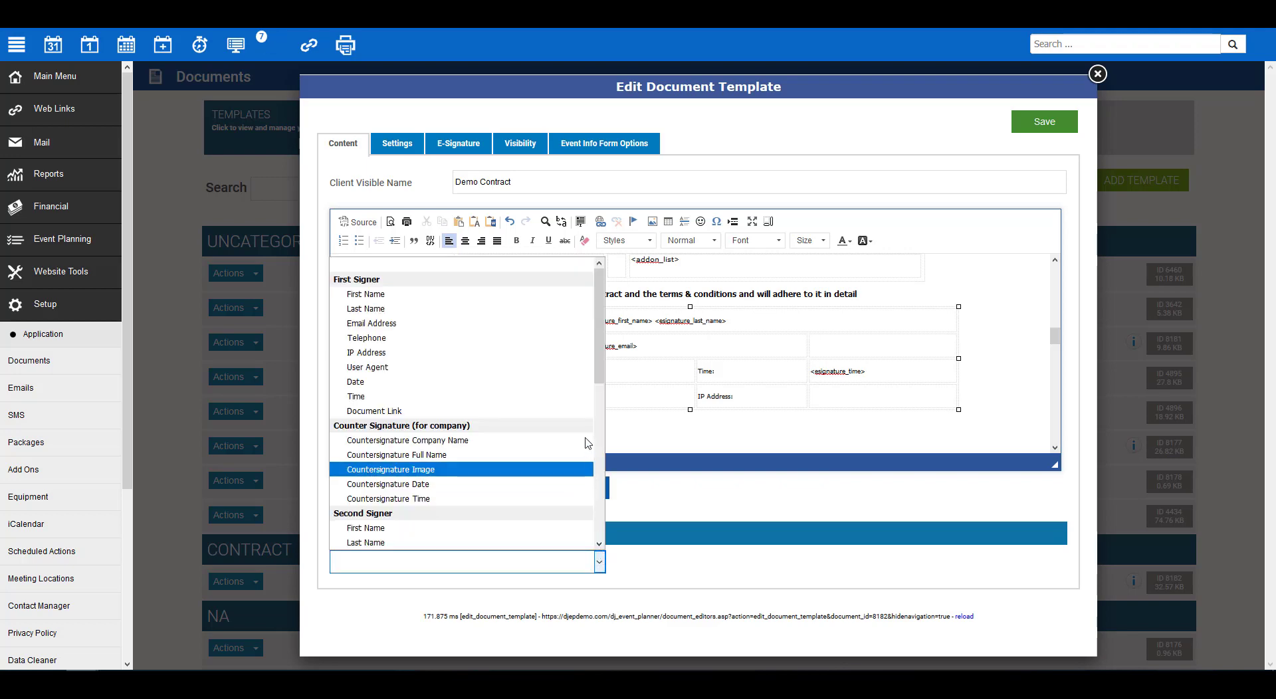
left_click(576, 362)
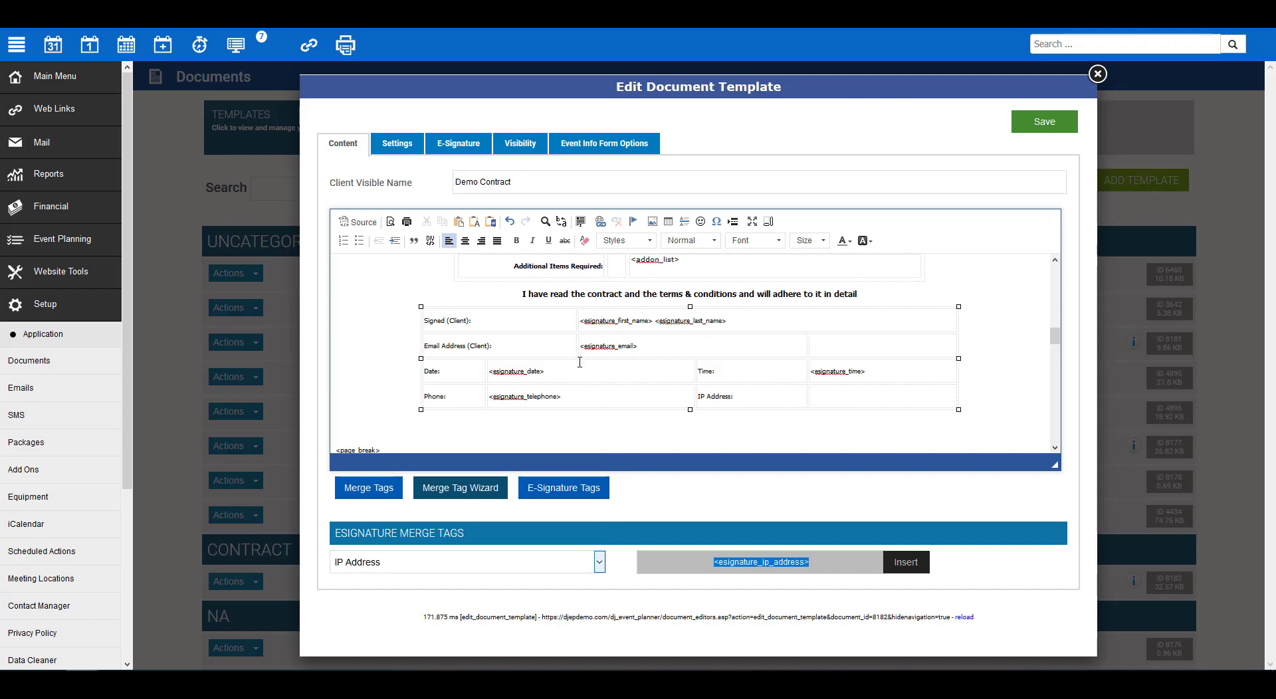
left_click(907, 564)
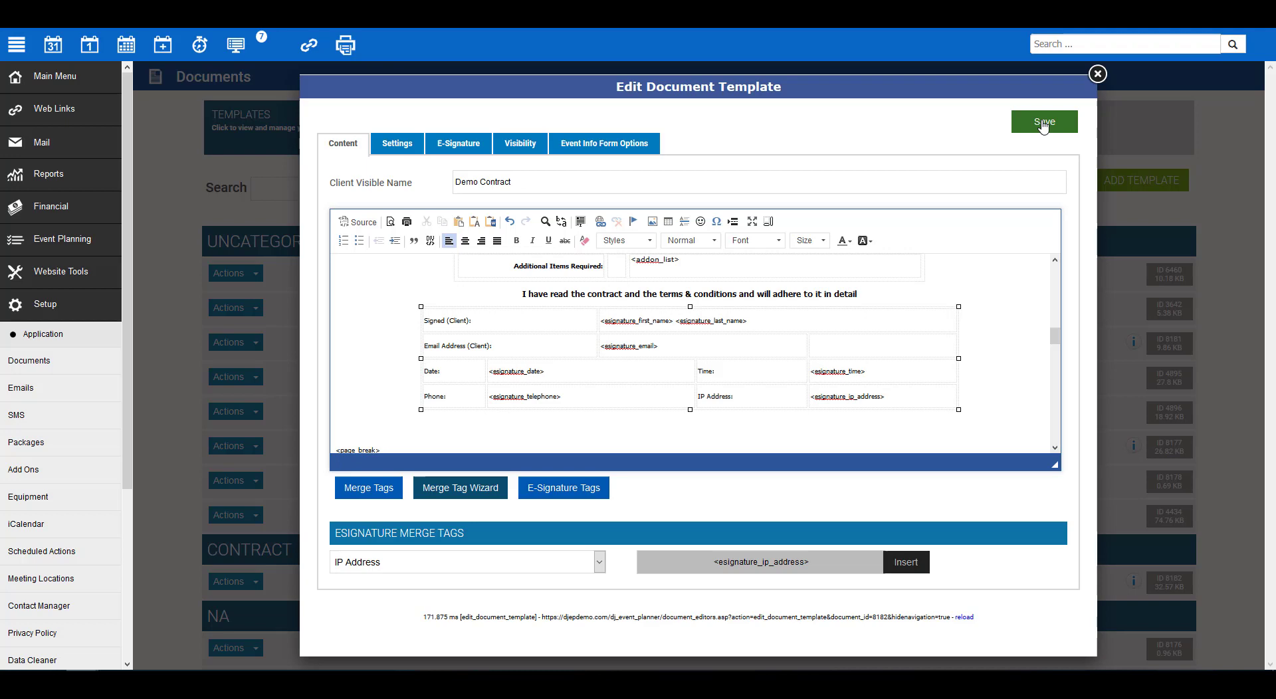
Save the Demo Contract template, reopen it and show its E-Signature settings.
left_click(1043, 124)
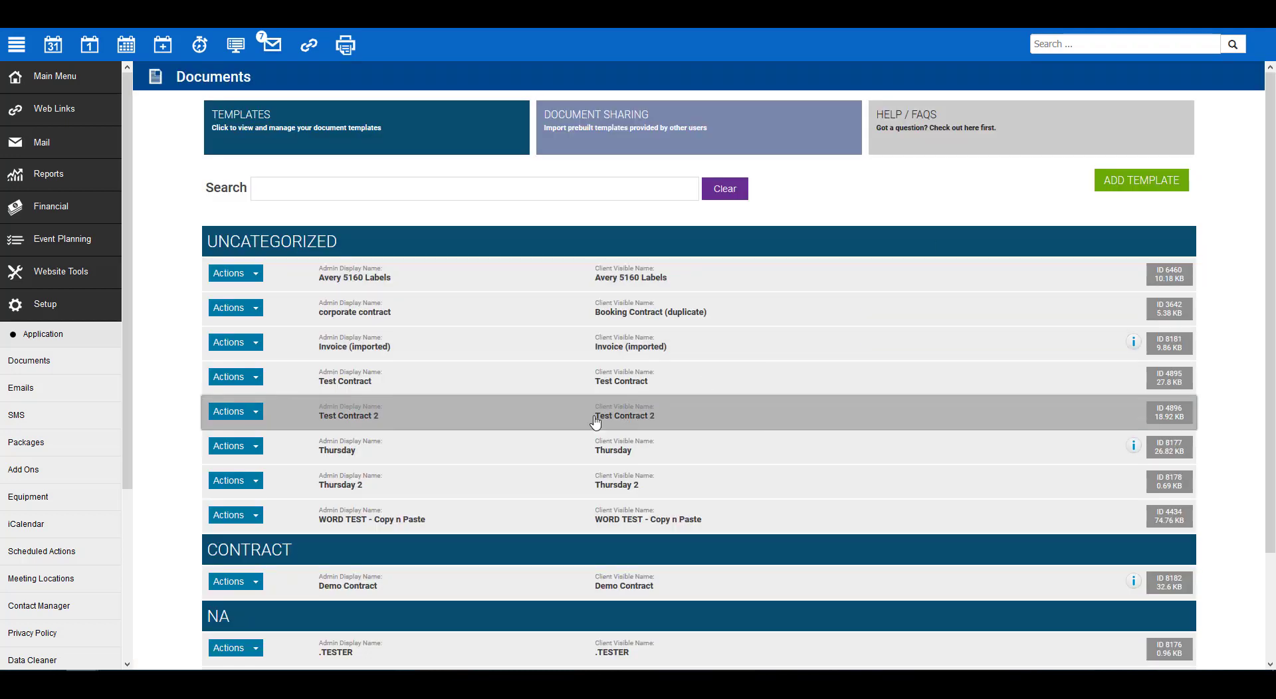
left_click(374, 589)
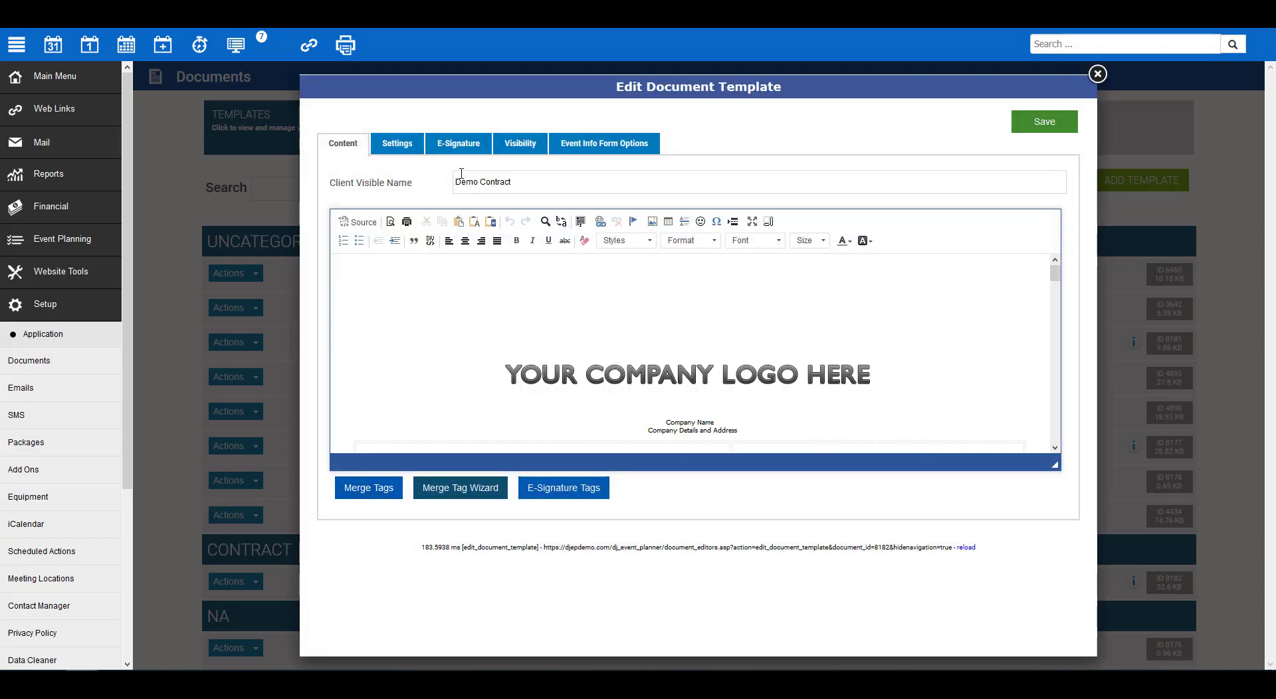
left_click(461, 150)
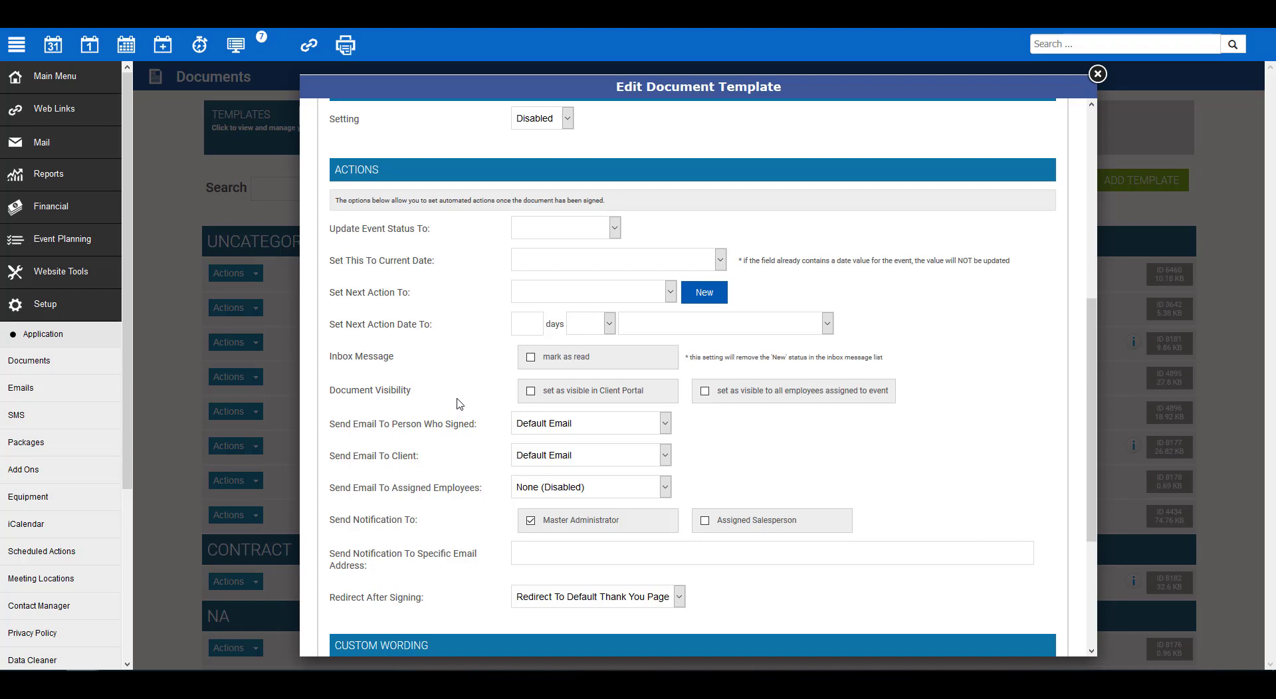
On signing, set event status to Booked and stamp Date Booked, then save.
left_click(569, 230)
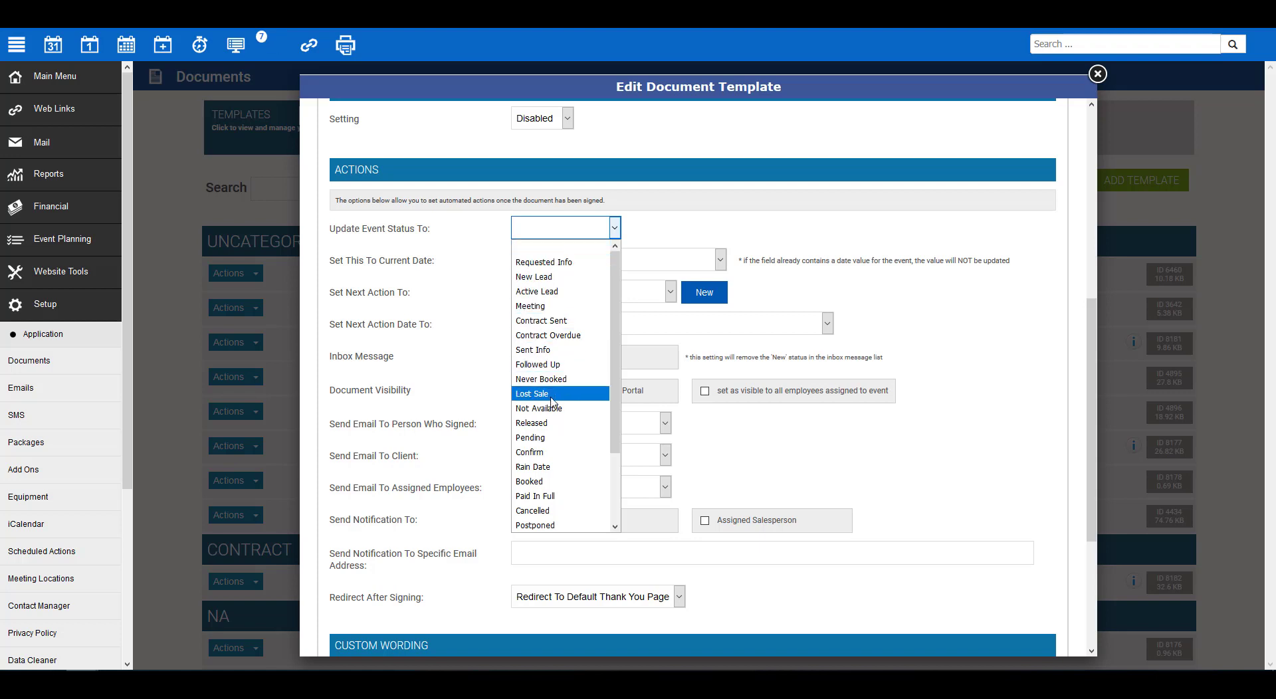
left_click(535, 482)
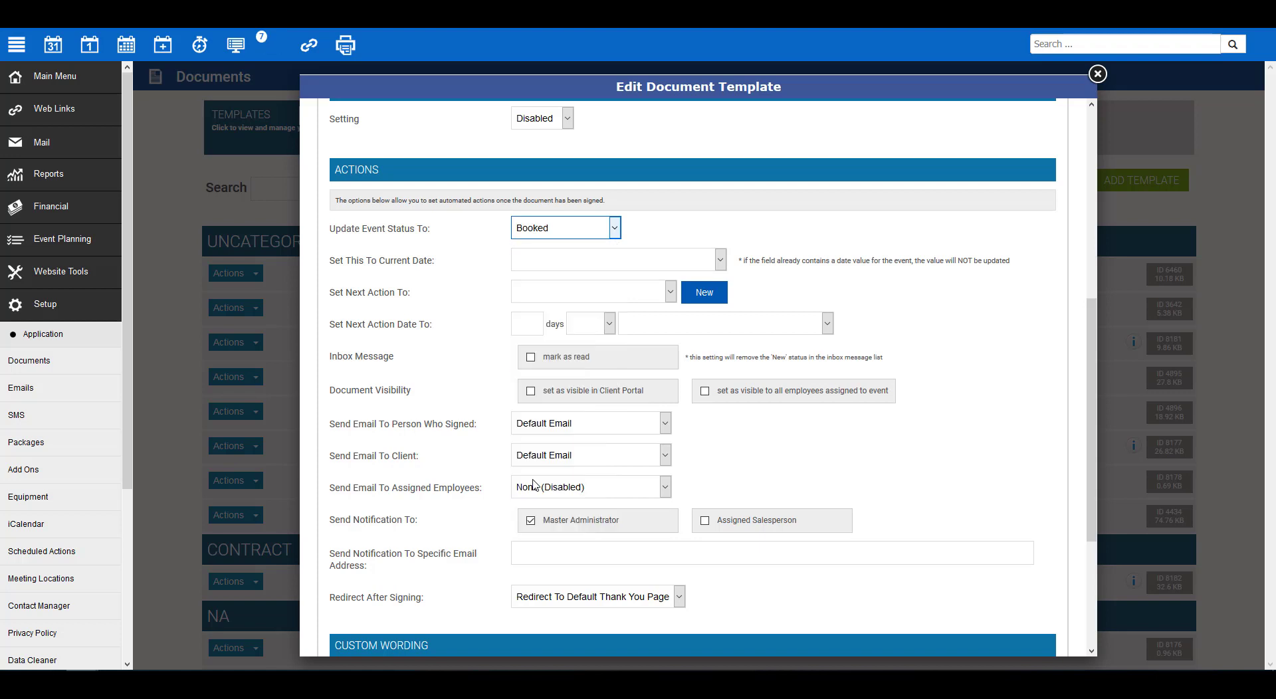
left_click(556, 261)
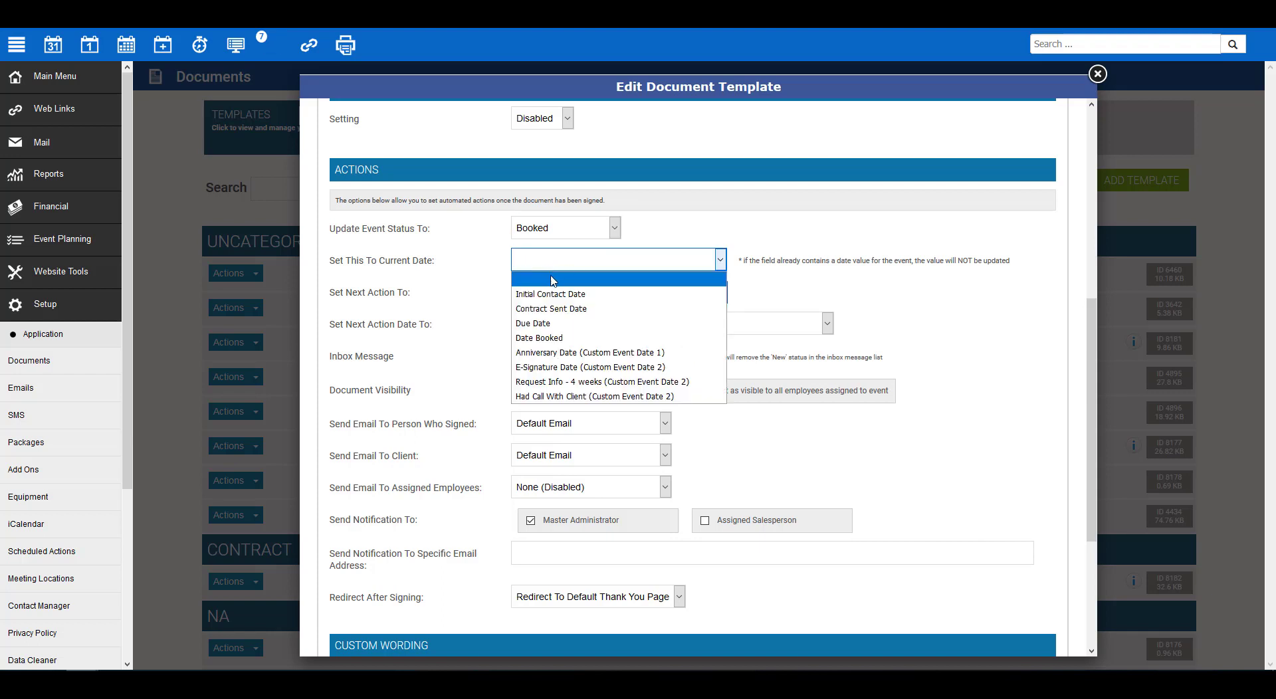
left_click(540, 337)
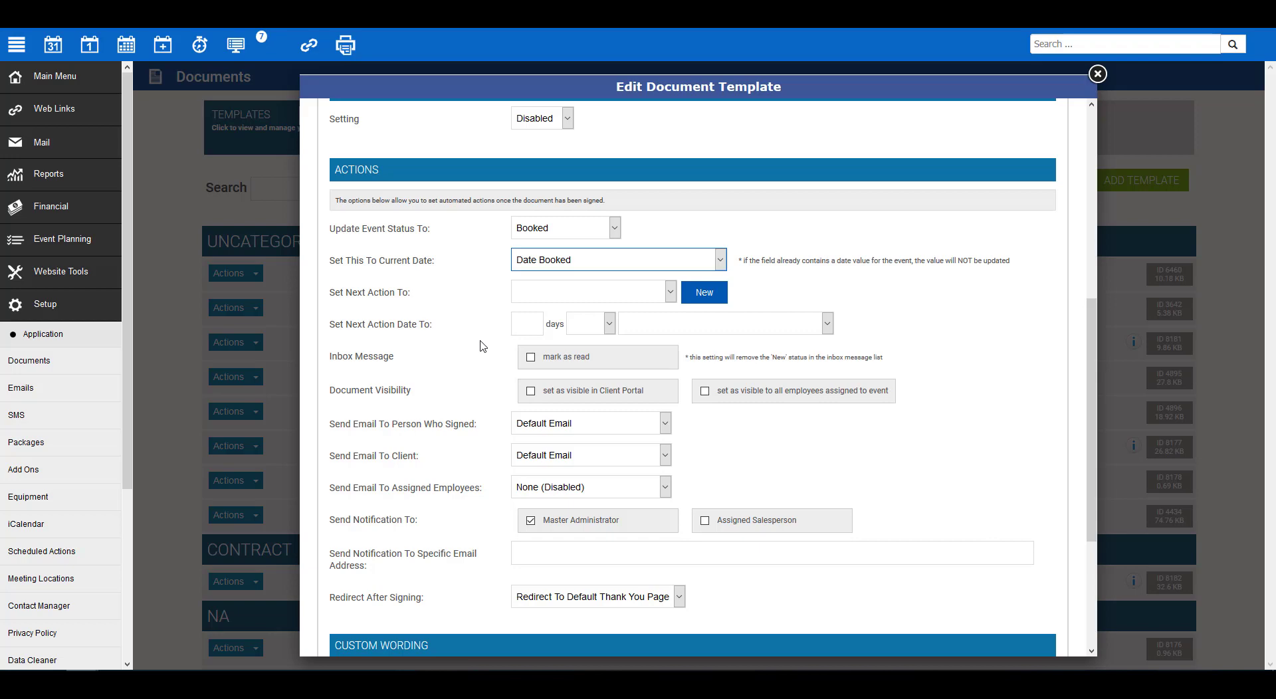
scroll(484, 346, "up", 5)
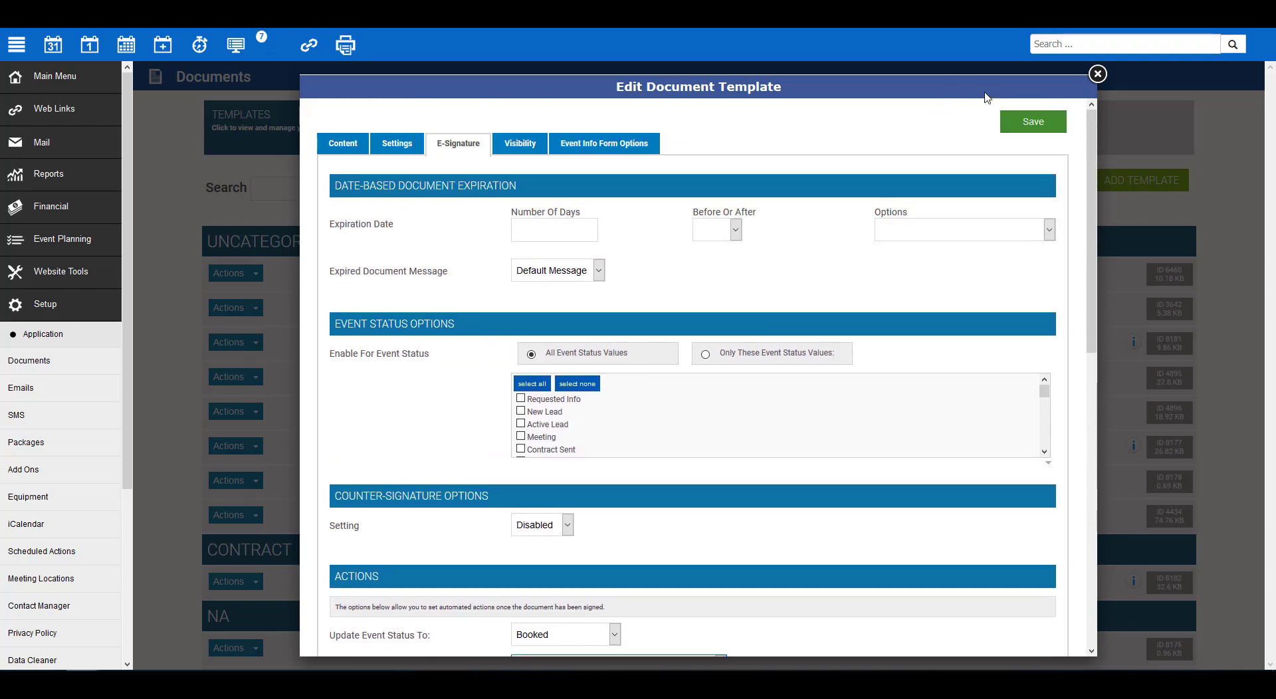
left_click(1030, 123)
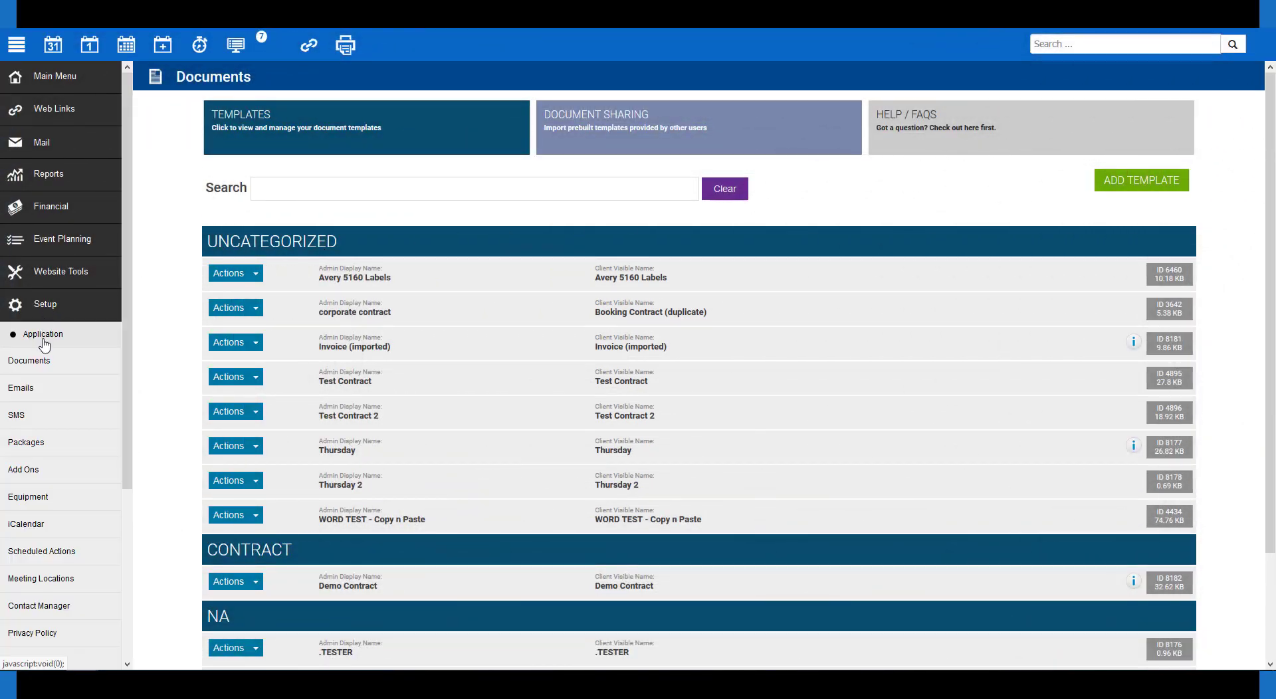
Go to Setup > Emails and begin adding a new Event Based email template.
left_click(28, 395)
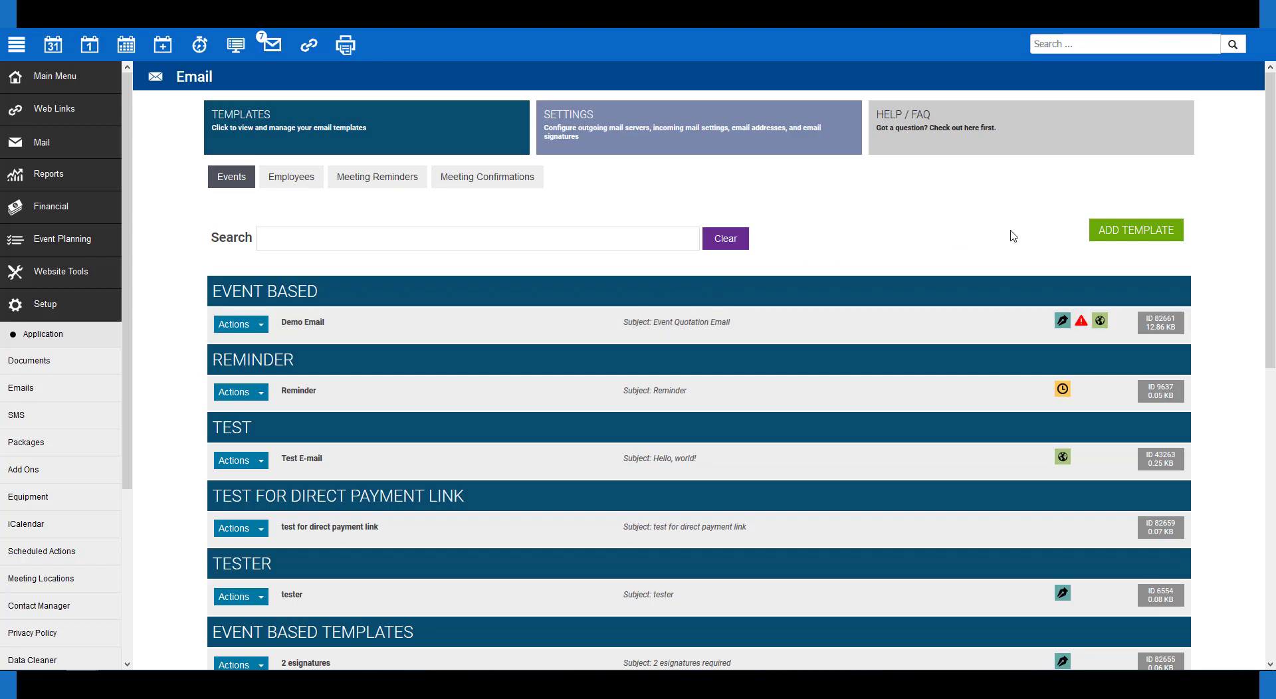
left_click(1118, 235)
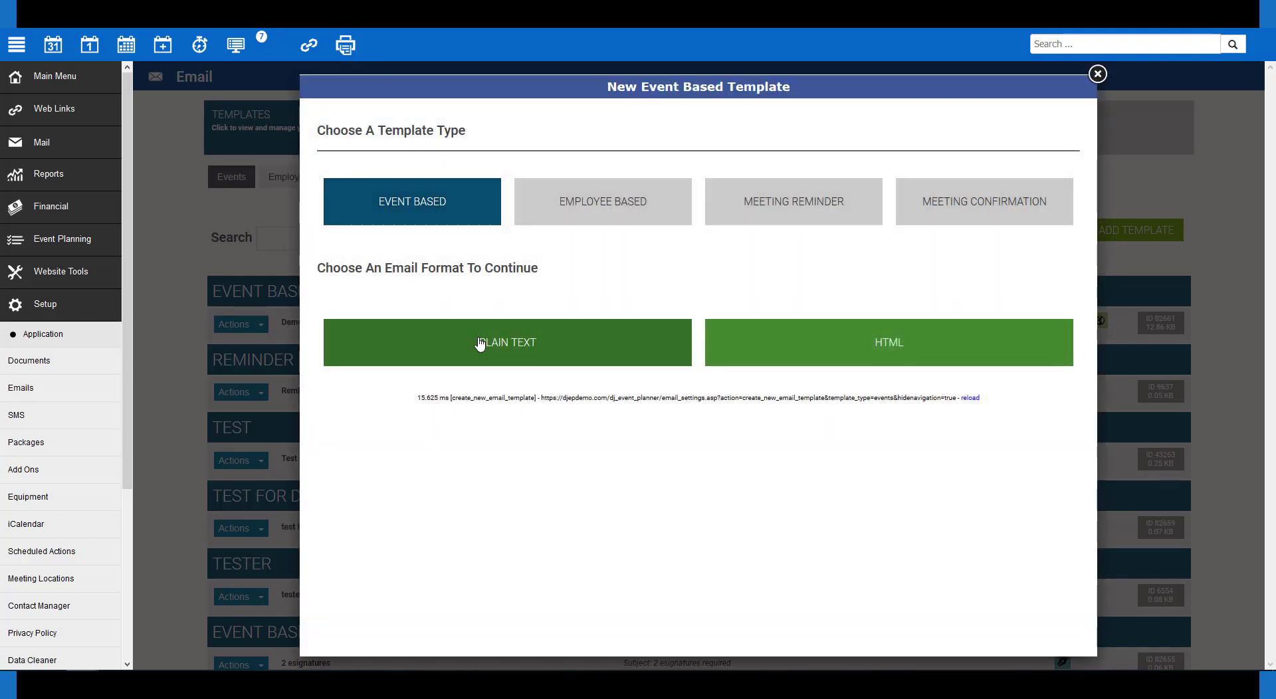
Choose HTML format, then delete the esignaturelink:6710 tag under Digital Signature.
left_click(844, 346)
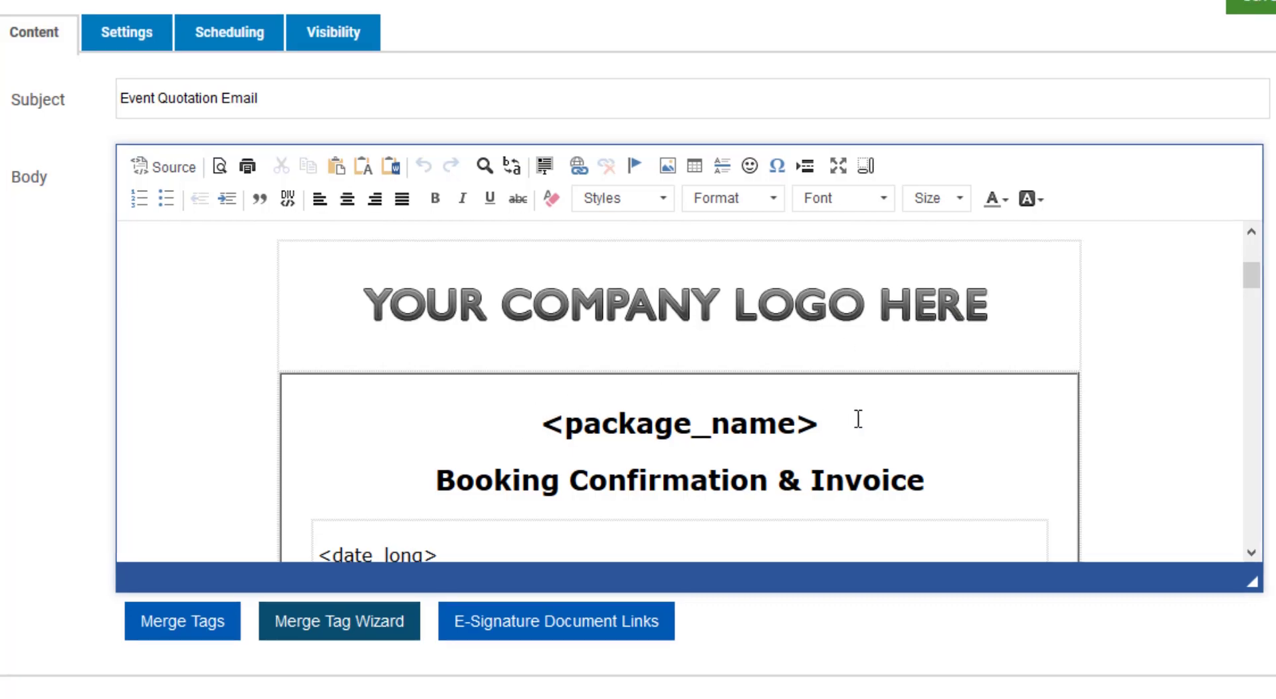
scroll(858, 418, "down", 10)
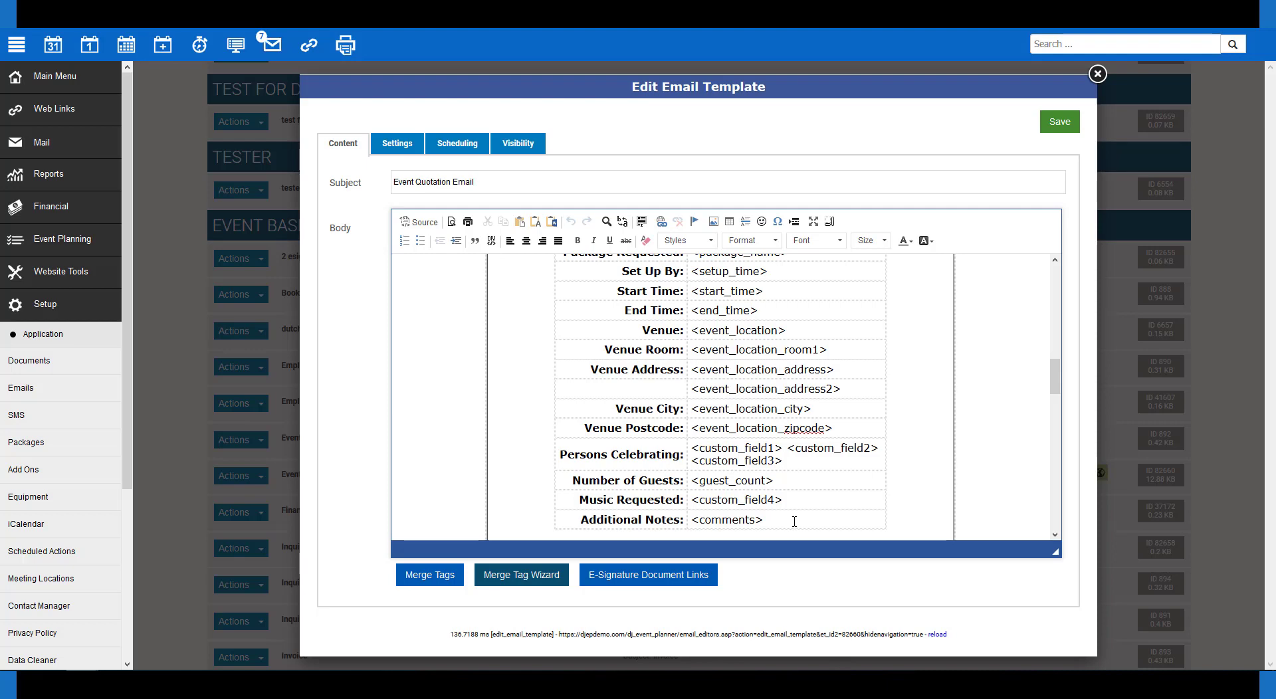
scroll(794, 521, "down", 8)
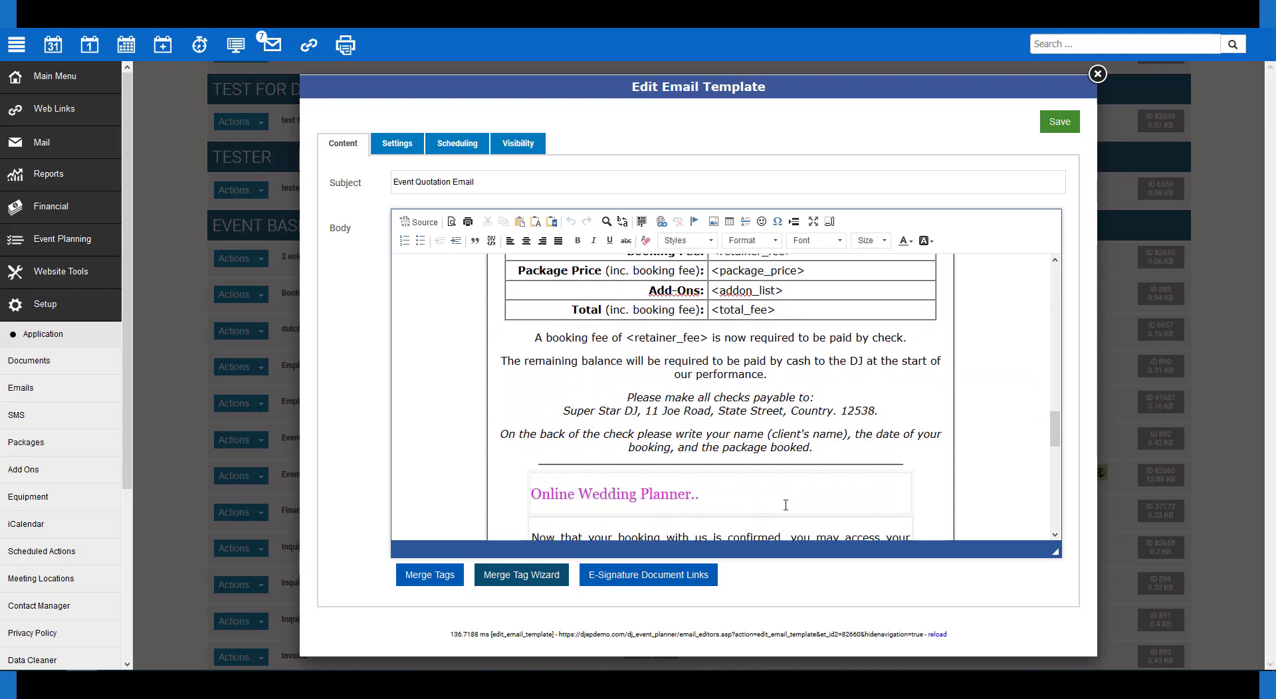
scroll(785, 505, "down", 4)
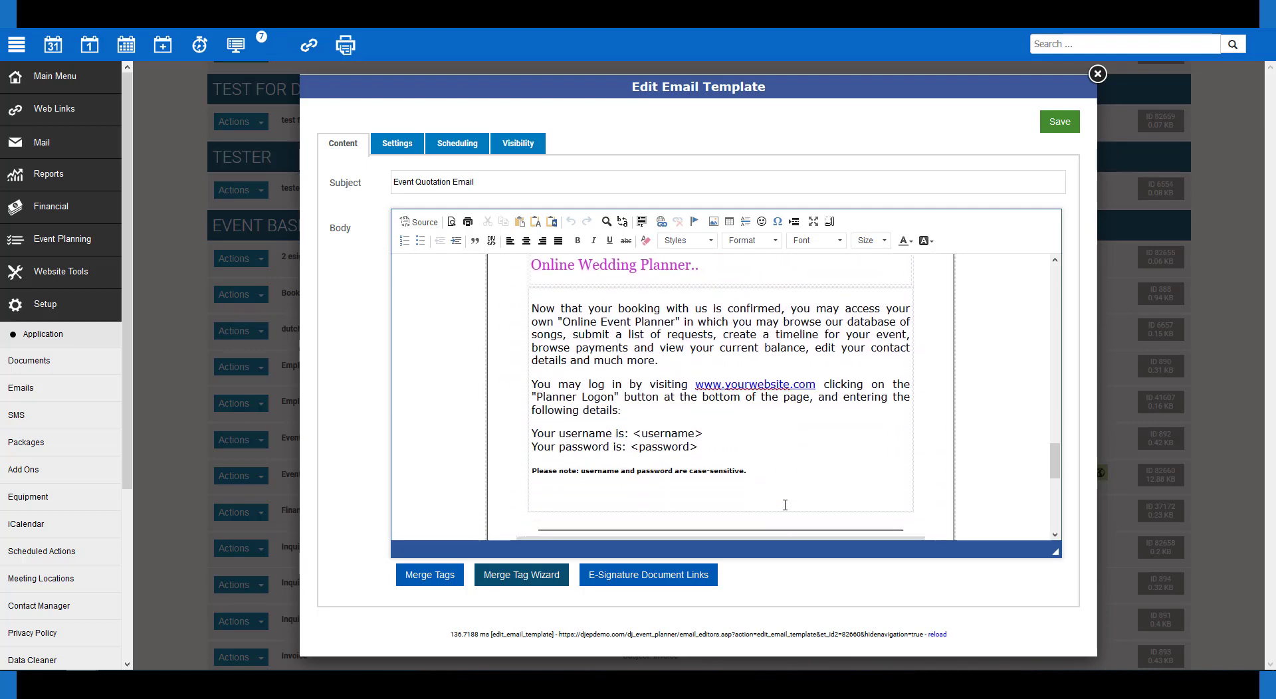
scroll(785, 505, "down", 5)
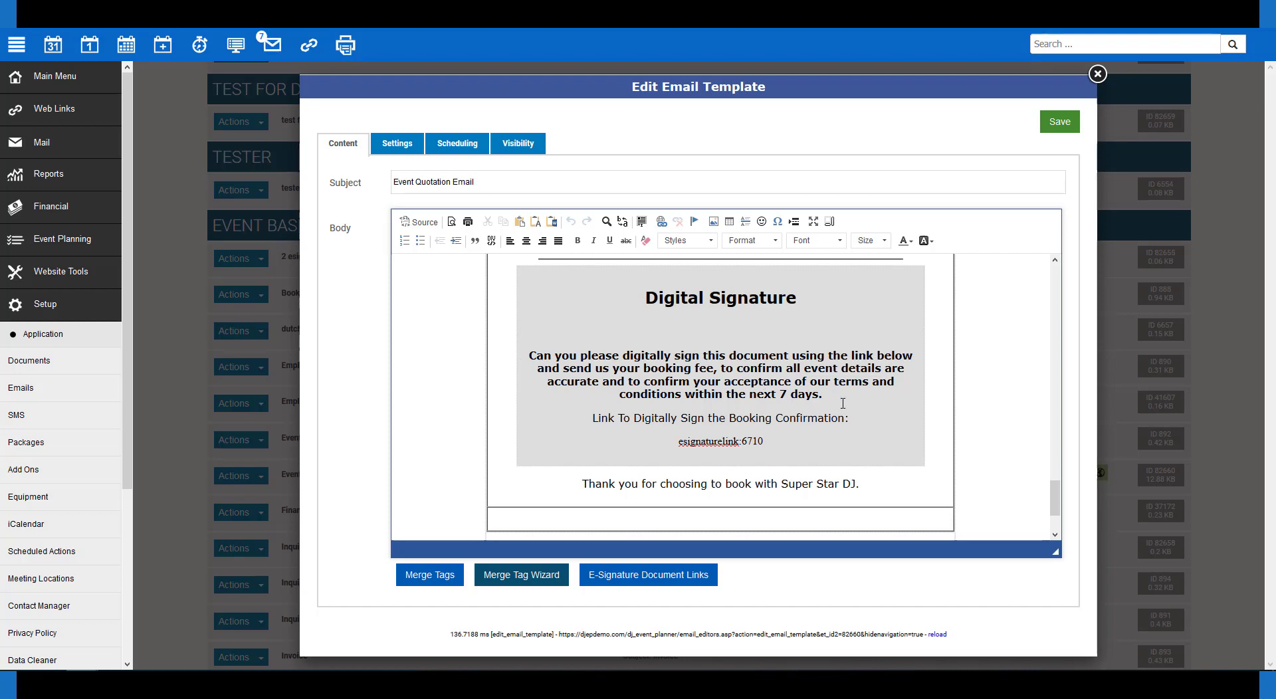
left_click_drag(765, 441, 679, 445)
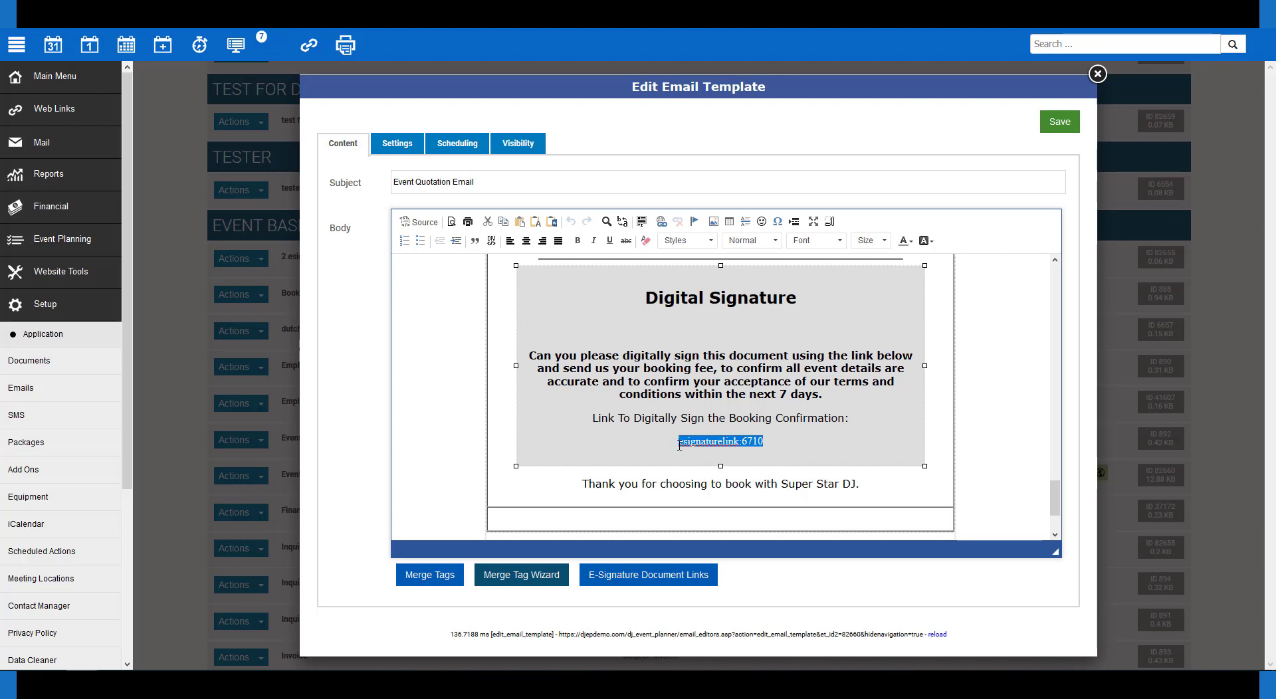
key("BackSpace")
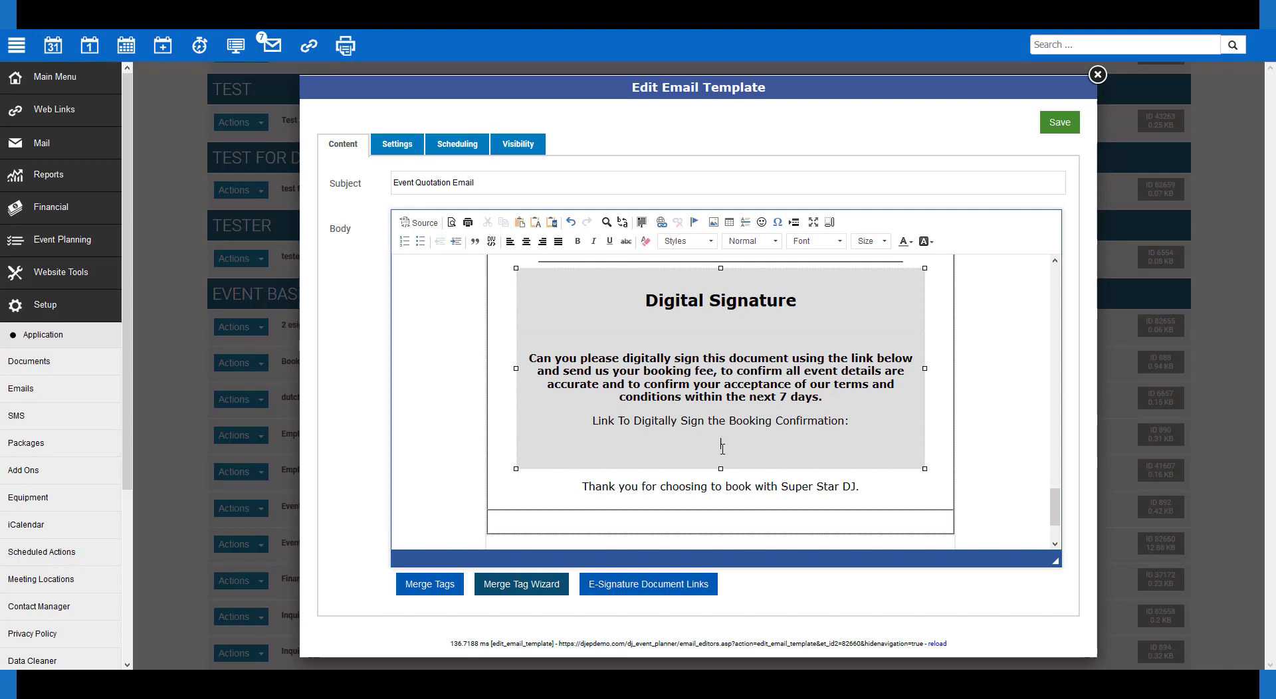
Insert the Demo Contract esignaturelink:8182 tag from E-Signature Document Links, then save the template.
left_click(665, 591)
scroll(665, 590, "down", 1)
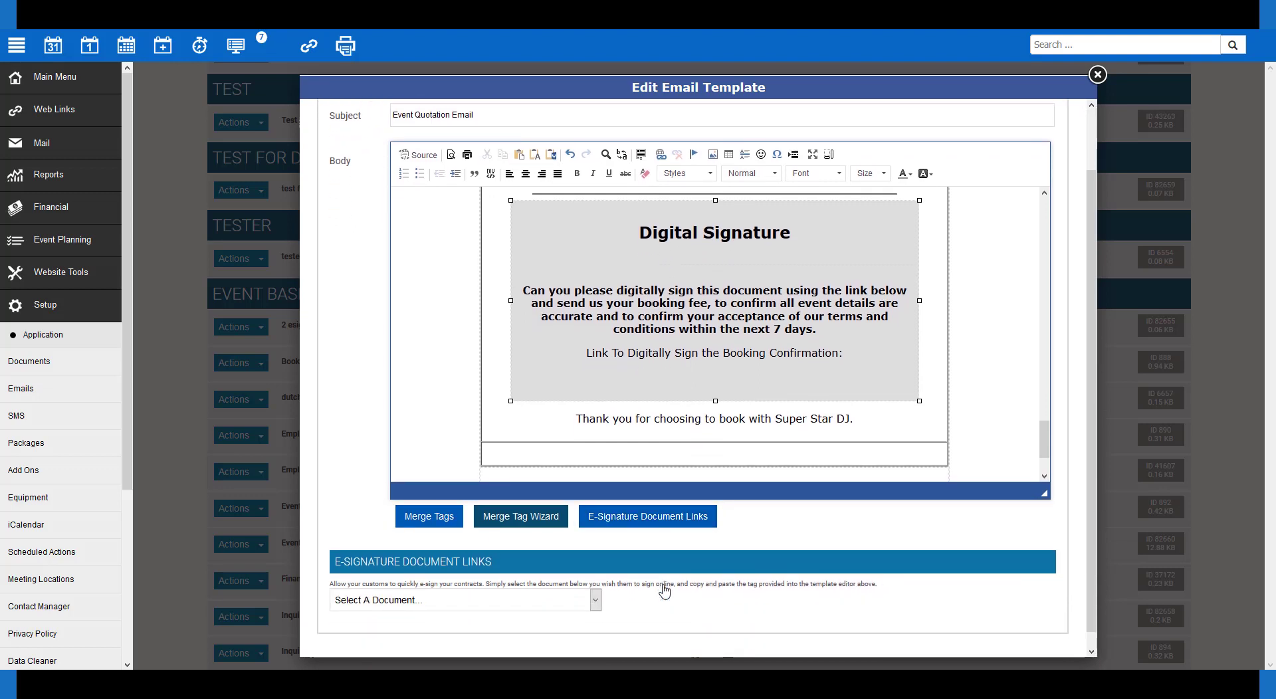
left_click(597, 601)
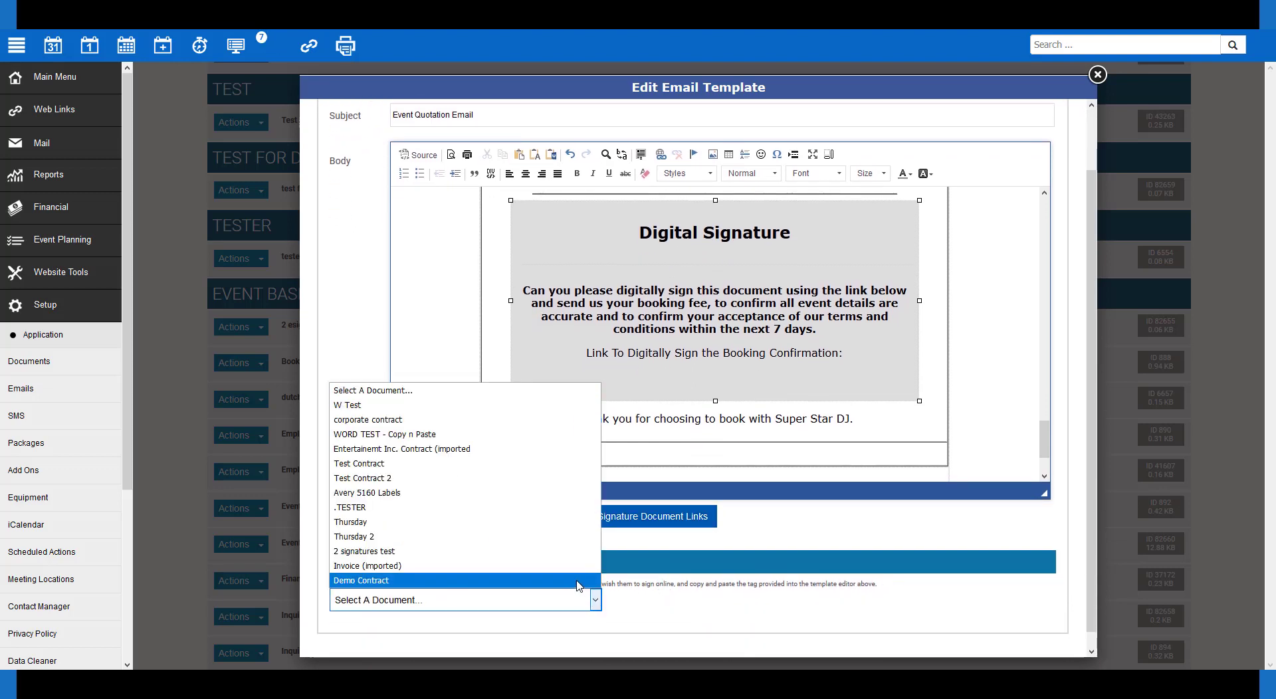
left_click(577, 581)
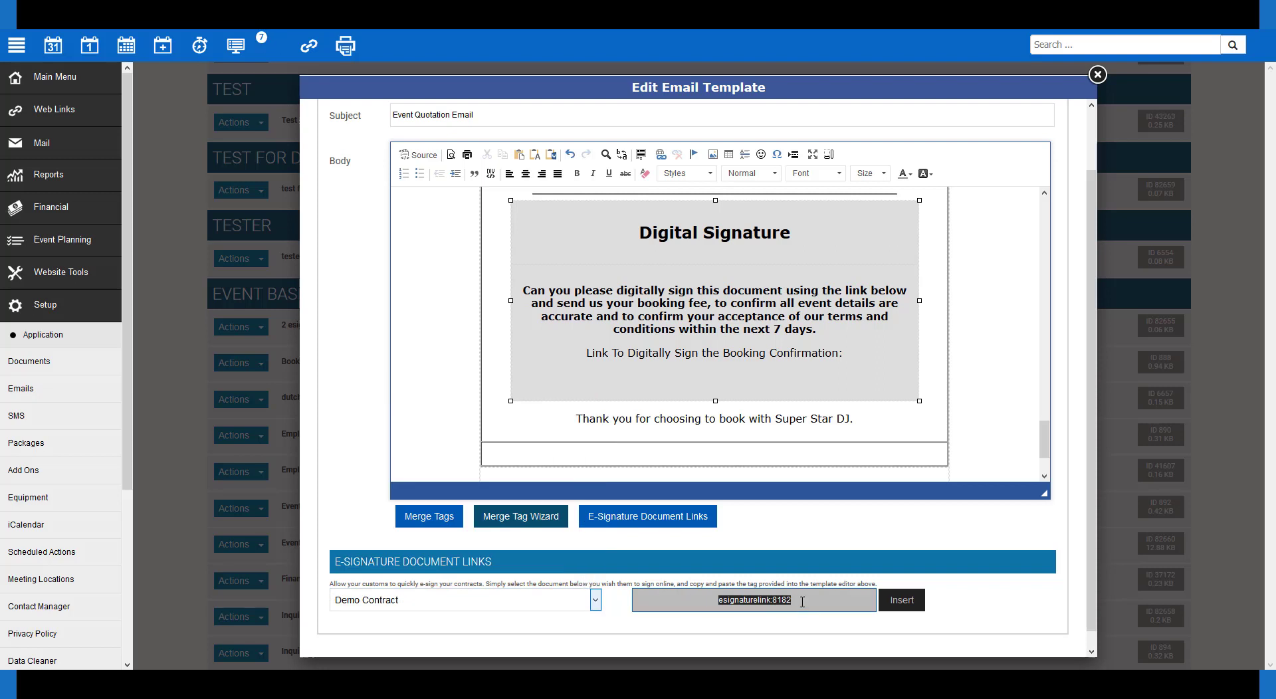
left_click(899, 604)
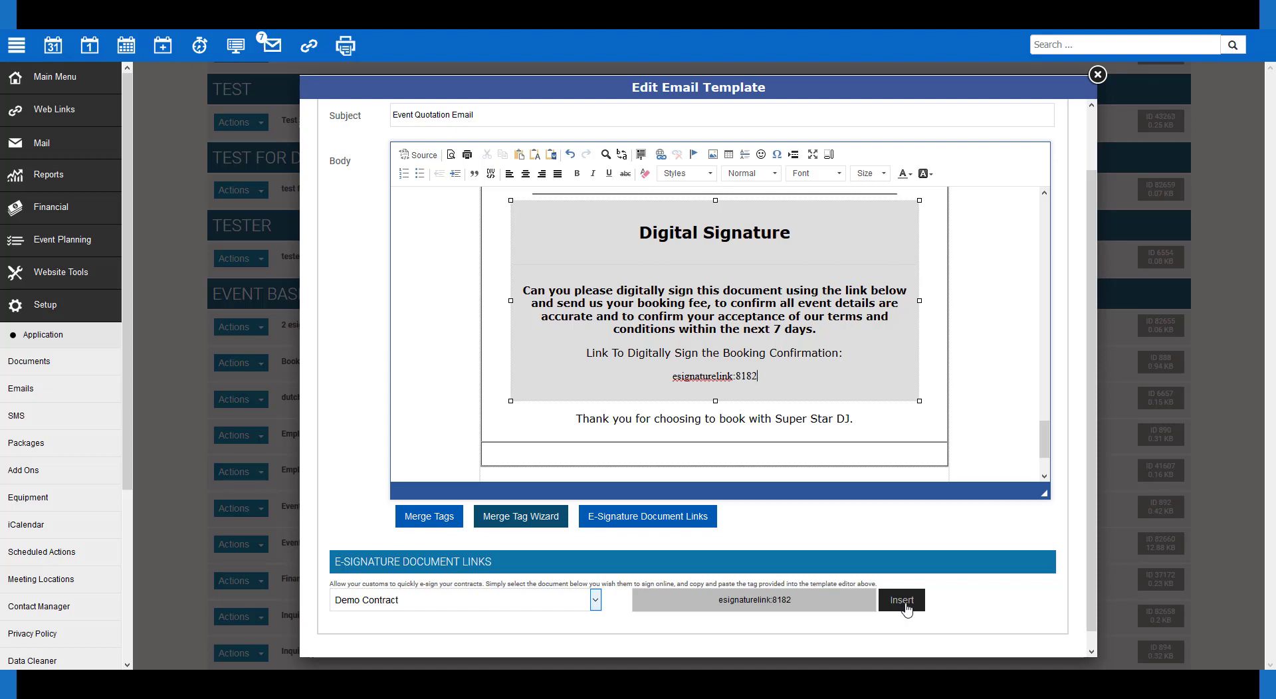
scroll(904, 609, "up", 1)
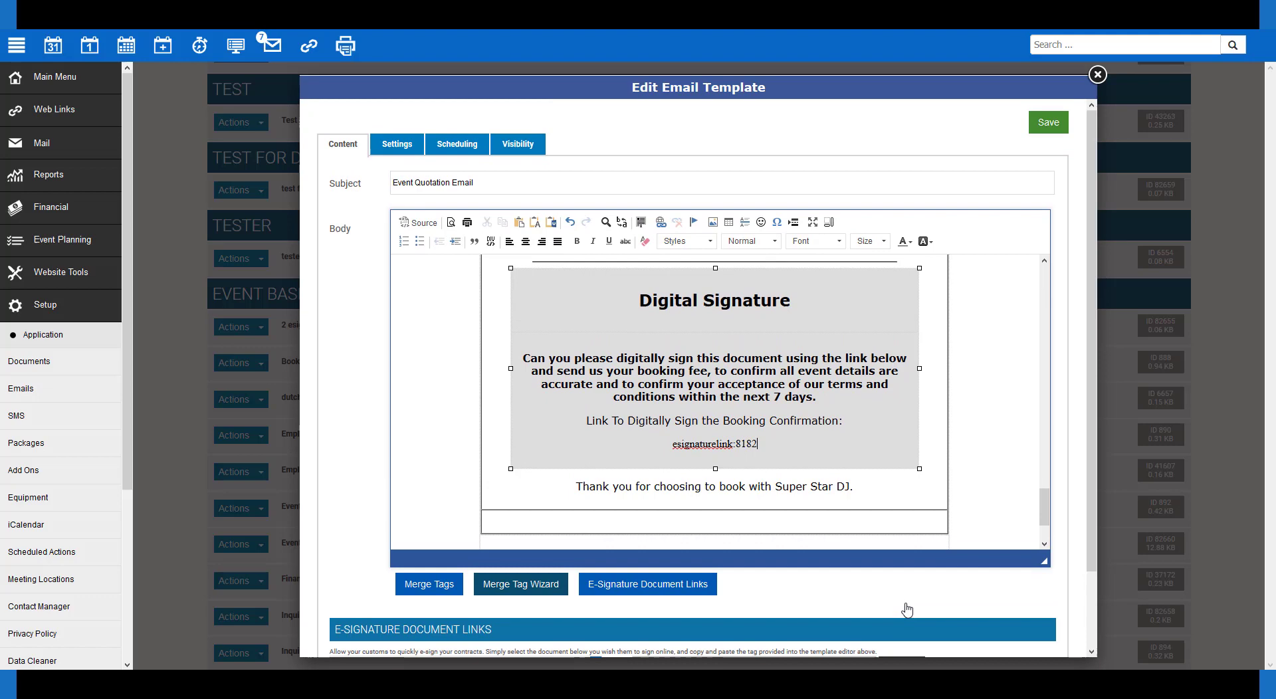
left_click(1053, 127)
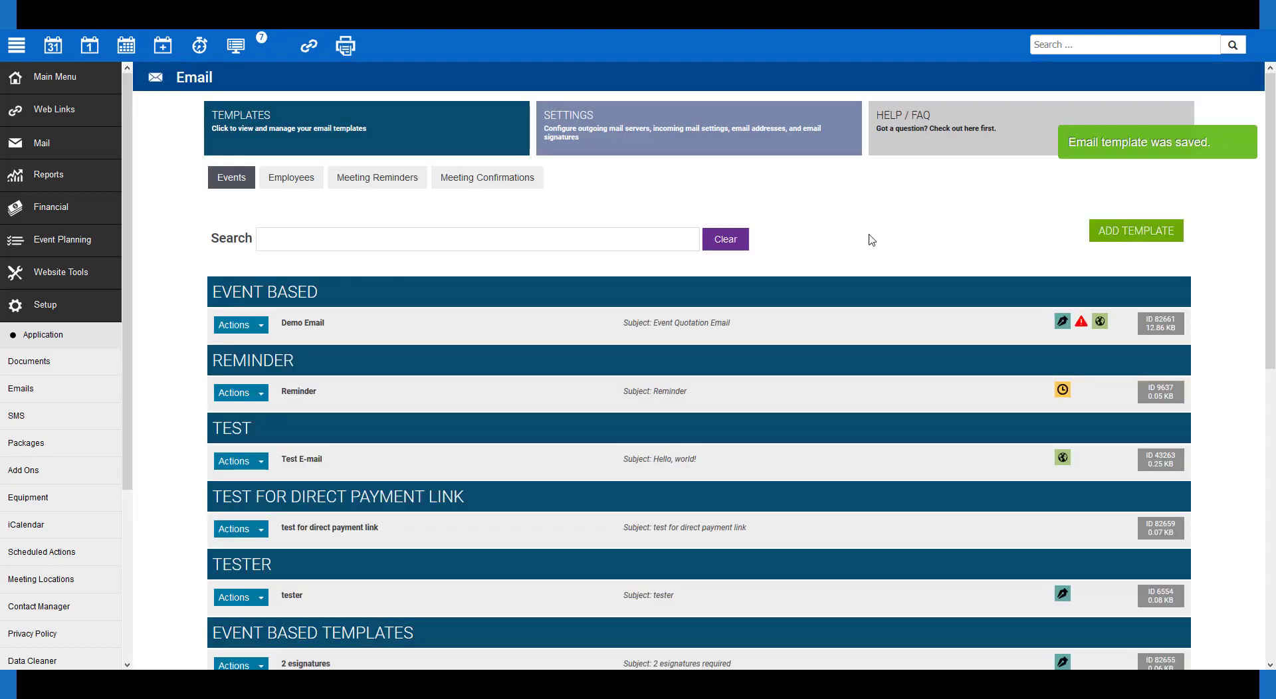
Open the Middle School event from Events List and compose an Event Quotation Email.
left_click(55, 80)
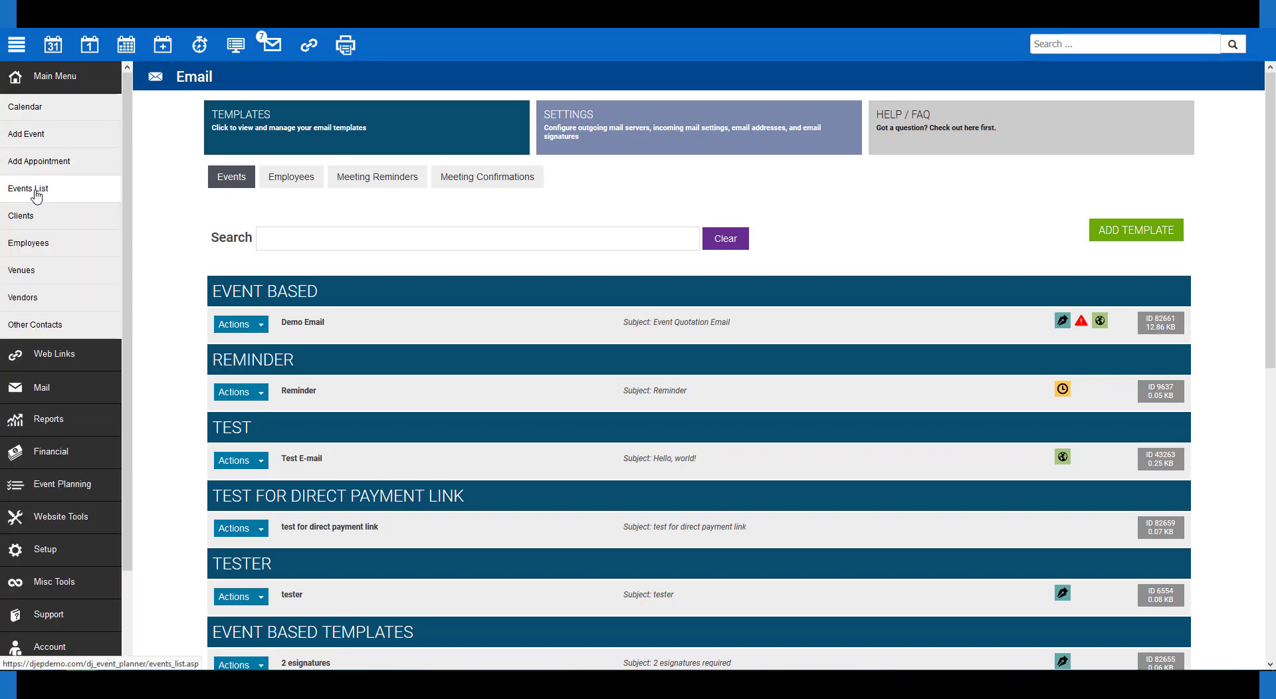
left_click(79, 191)
left_click(459, 222)
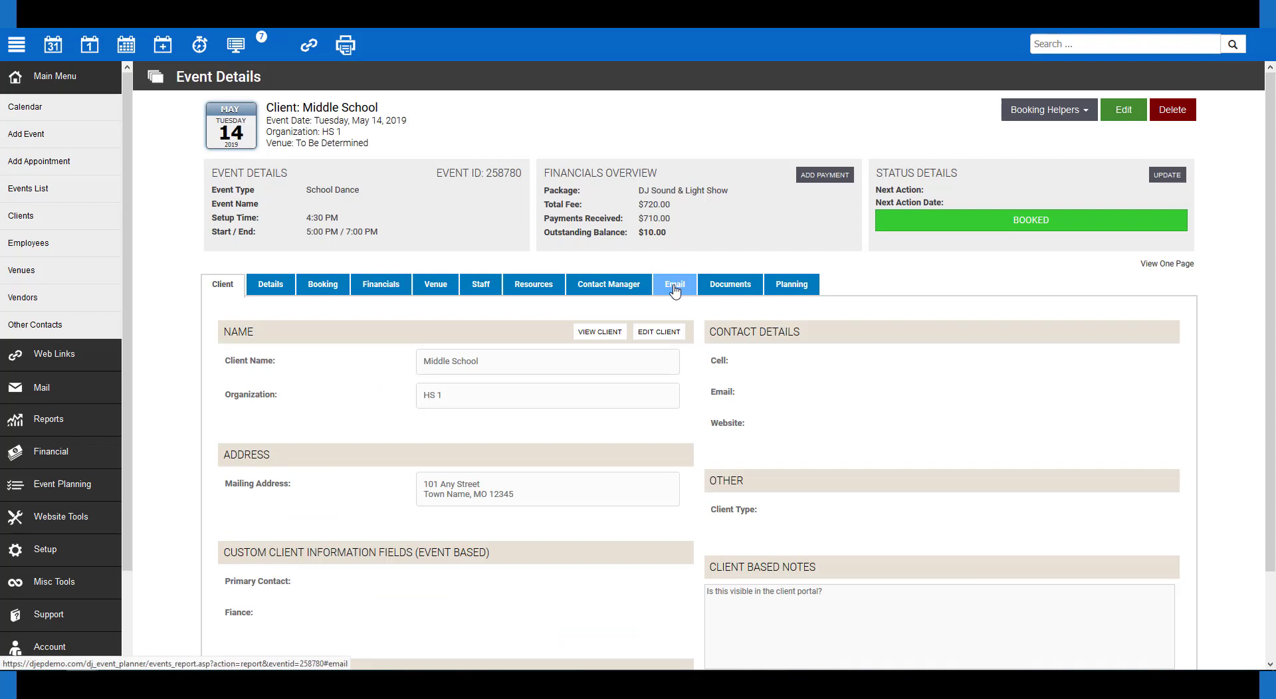
left_click(675, 288)
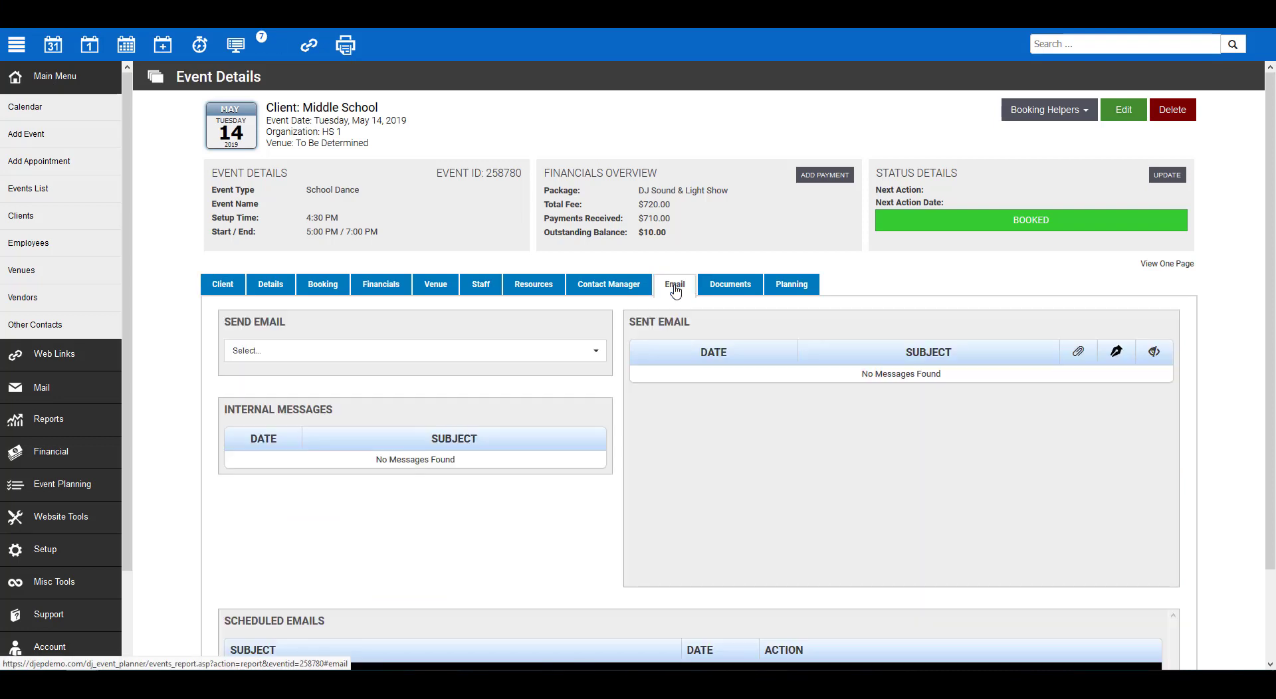
left_click(595, 352)
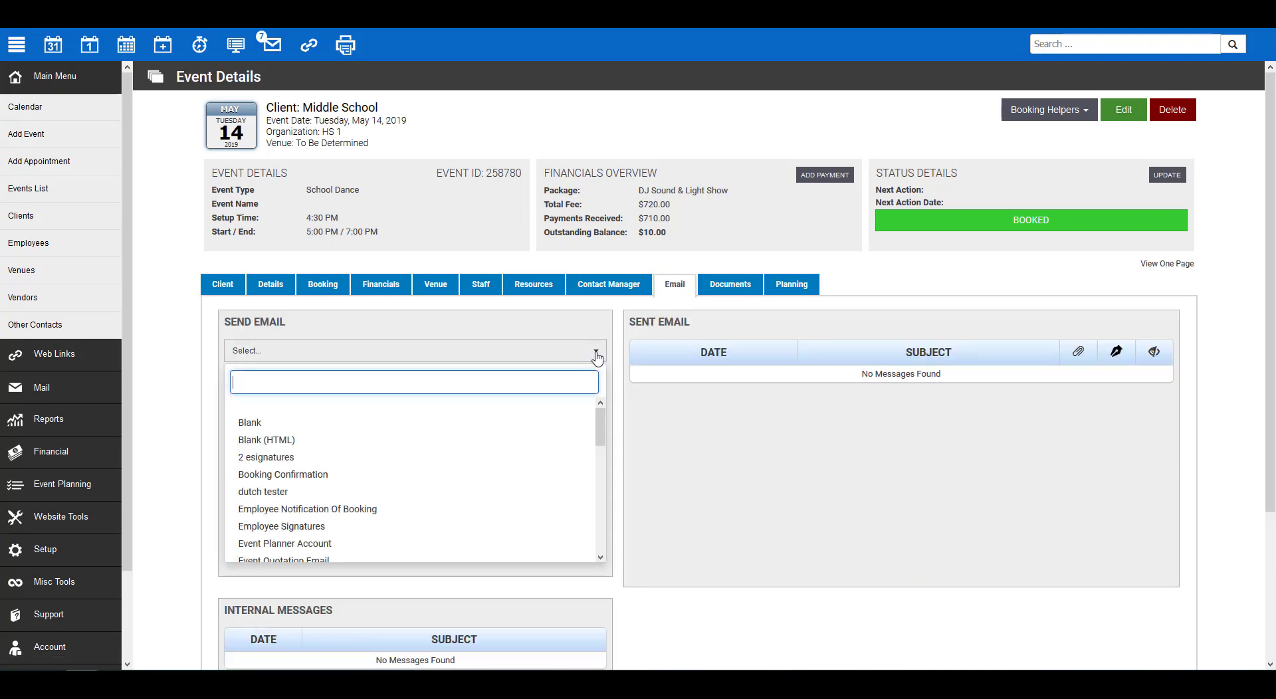
scroll(560, 432, "down", 1)
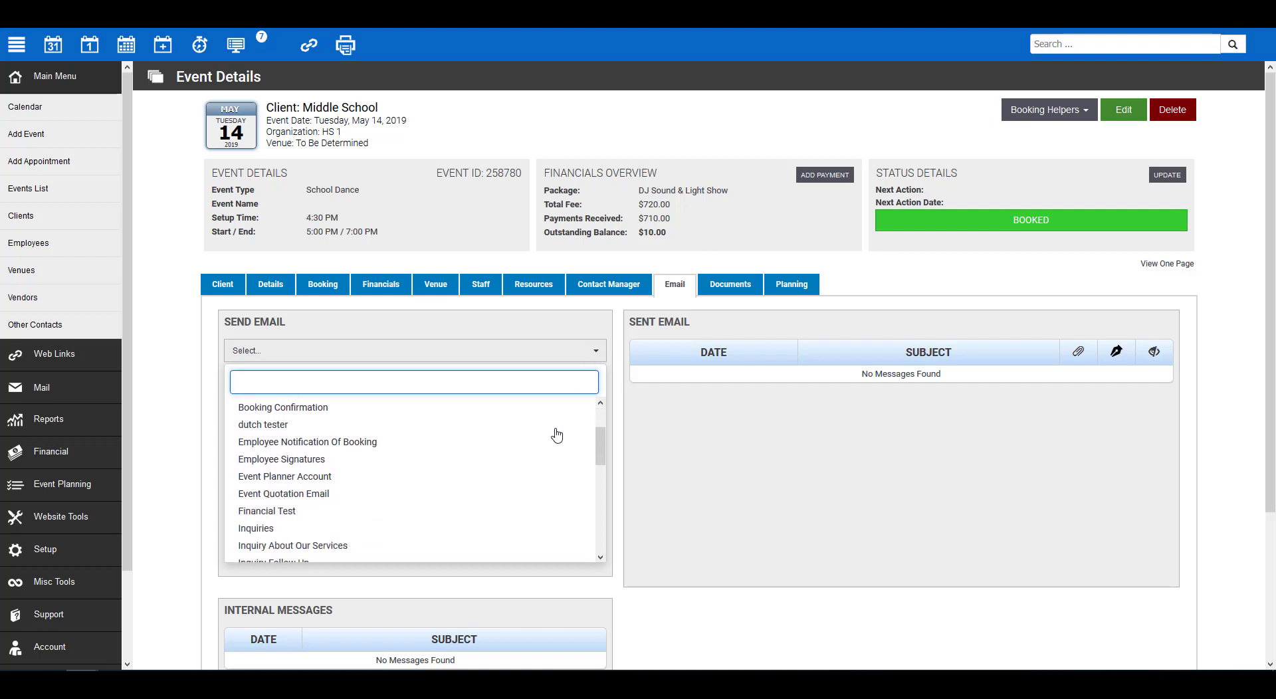
left_click(485, 499)
Scroll down through the composed Event Quotation Email for the Middle School event.
scroll(425, 462, "down", 2)
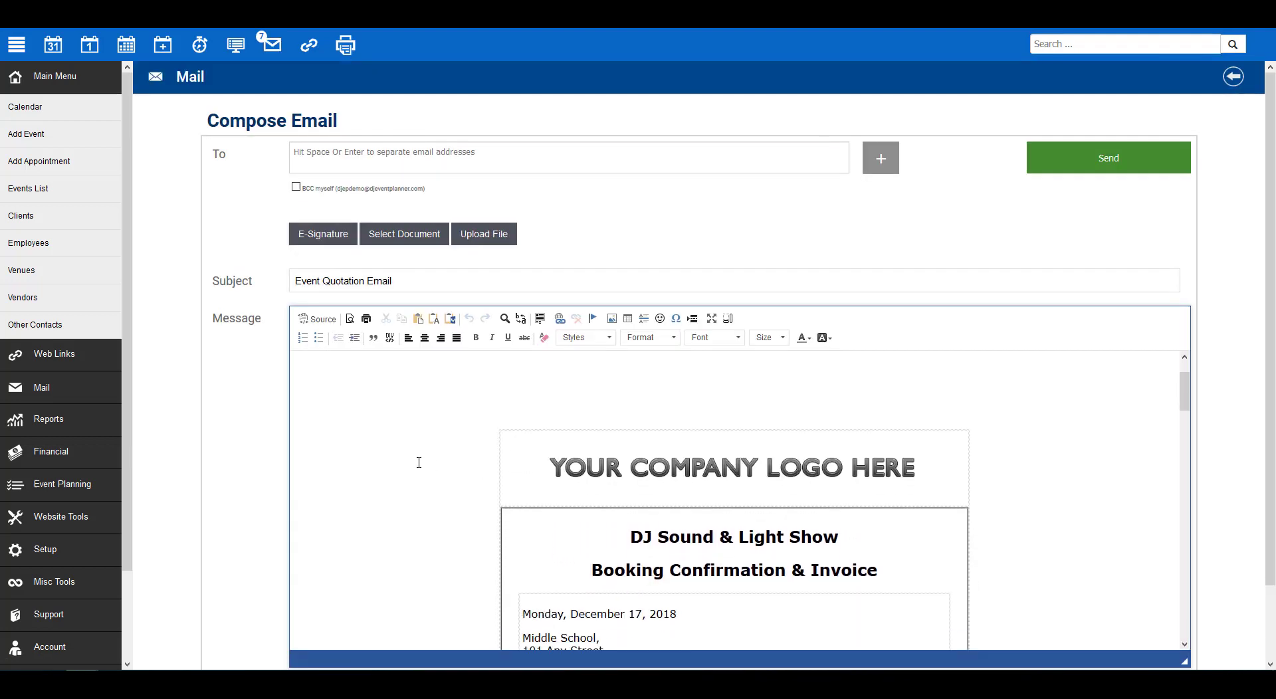
scroll(419, 462, "down", 2)
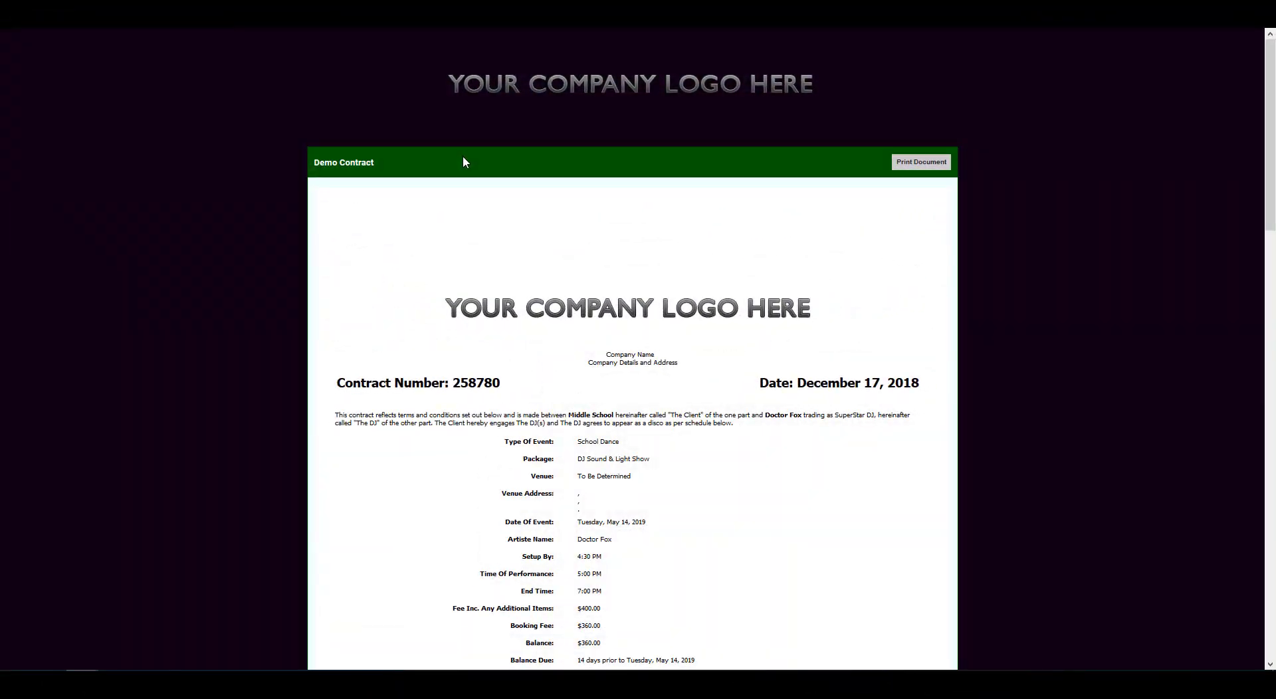
In the Electronically Sign Document form, enter the signer's first and last name, e-mail address and telephone number.
scroll(463, 162, "down", 4)
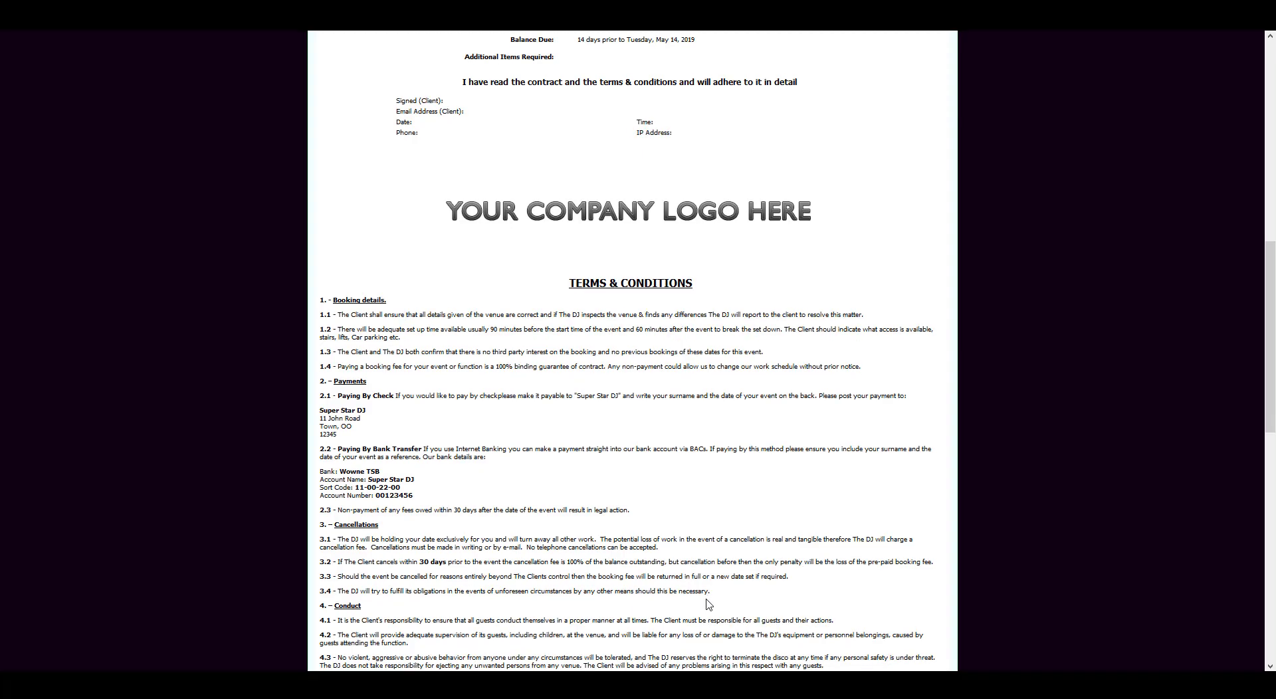
scroll(706, 605, "down", 5)
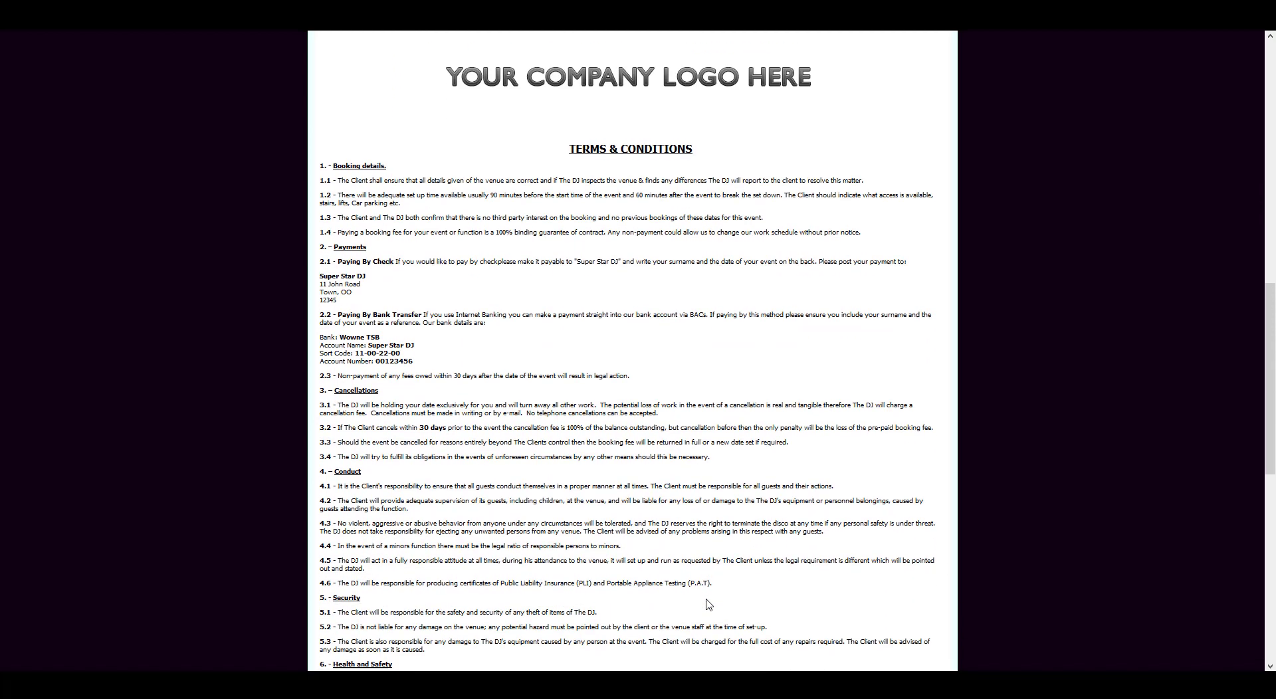
scroll(706, 605, "down", 7)
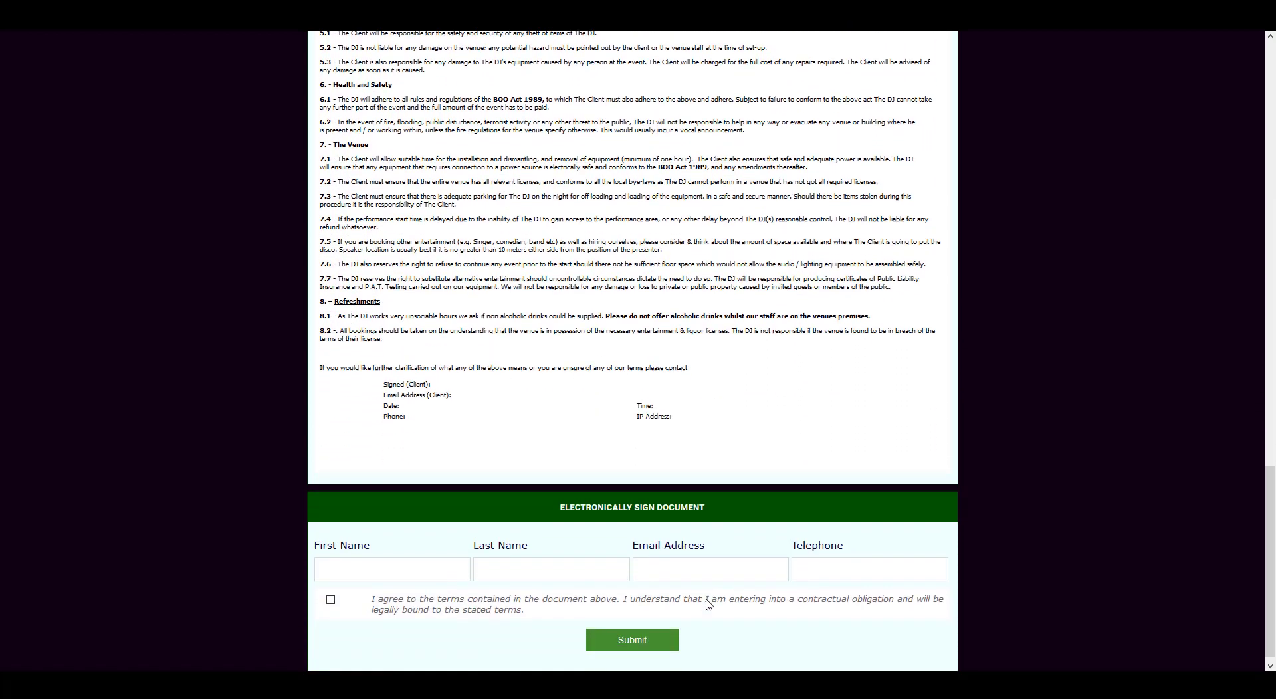
left_click(382, 561)
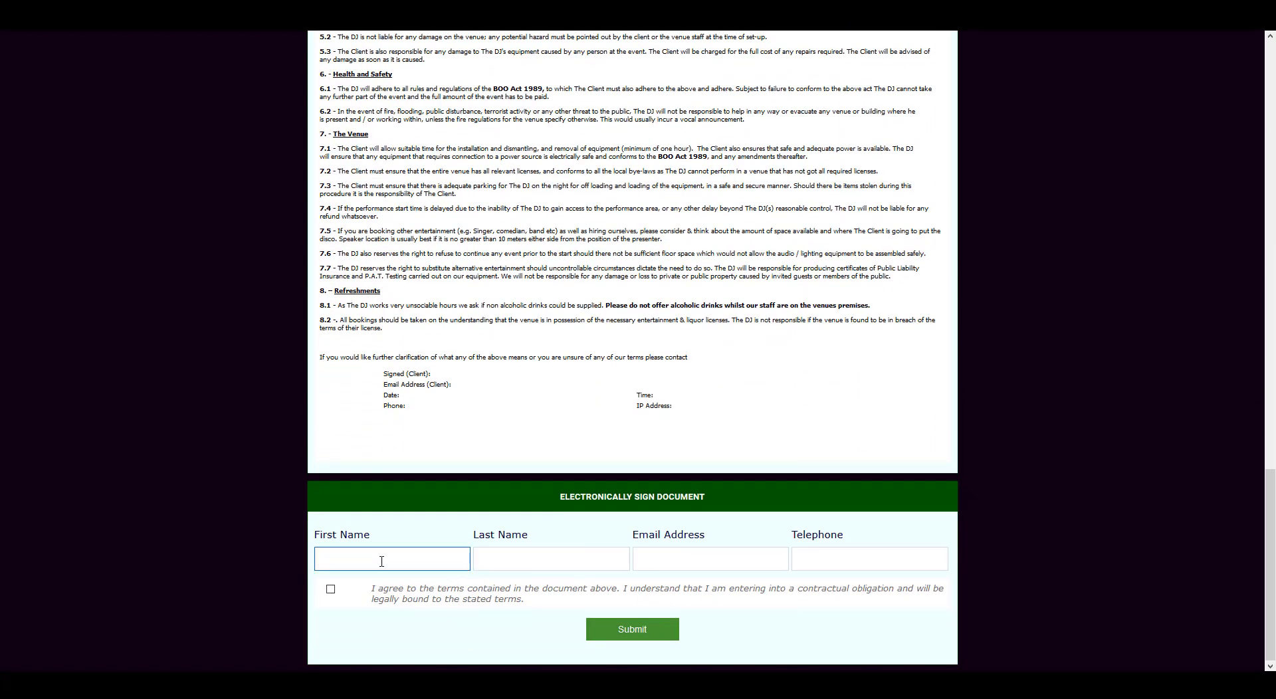
type("Test")
key("Tab")
type("Test")
key("Tab")
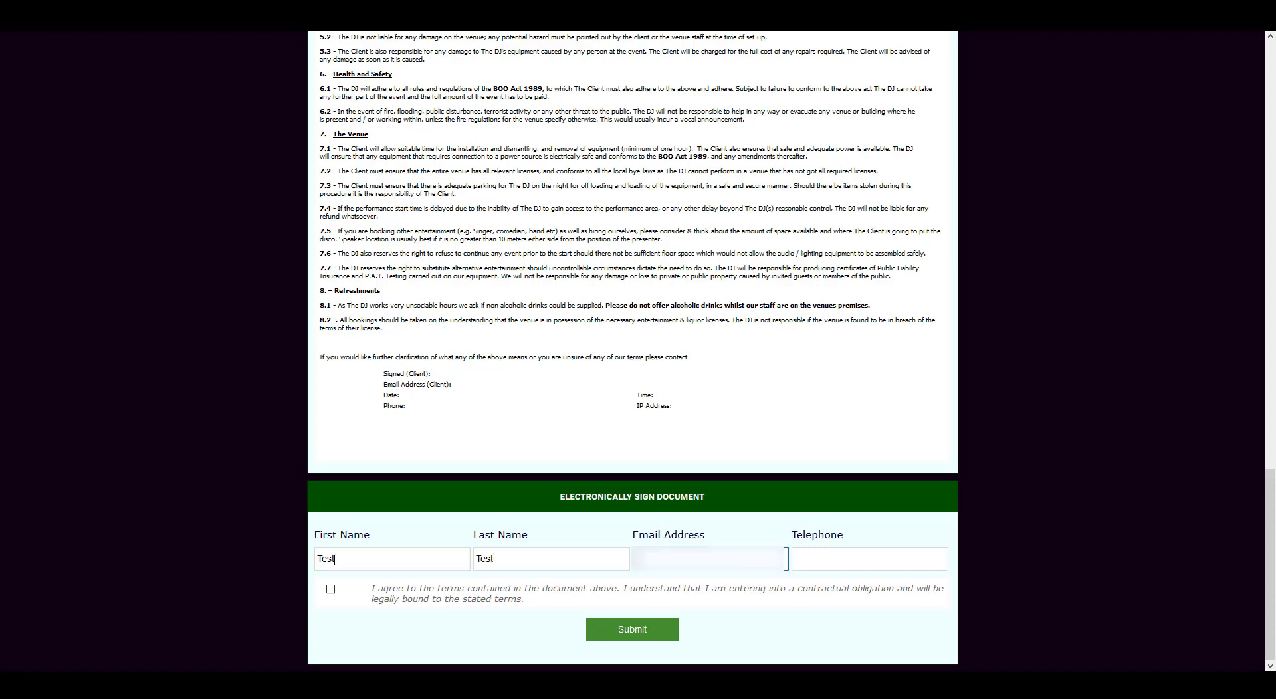
type("test@test.com")
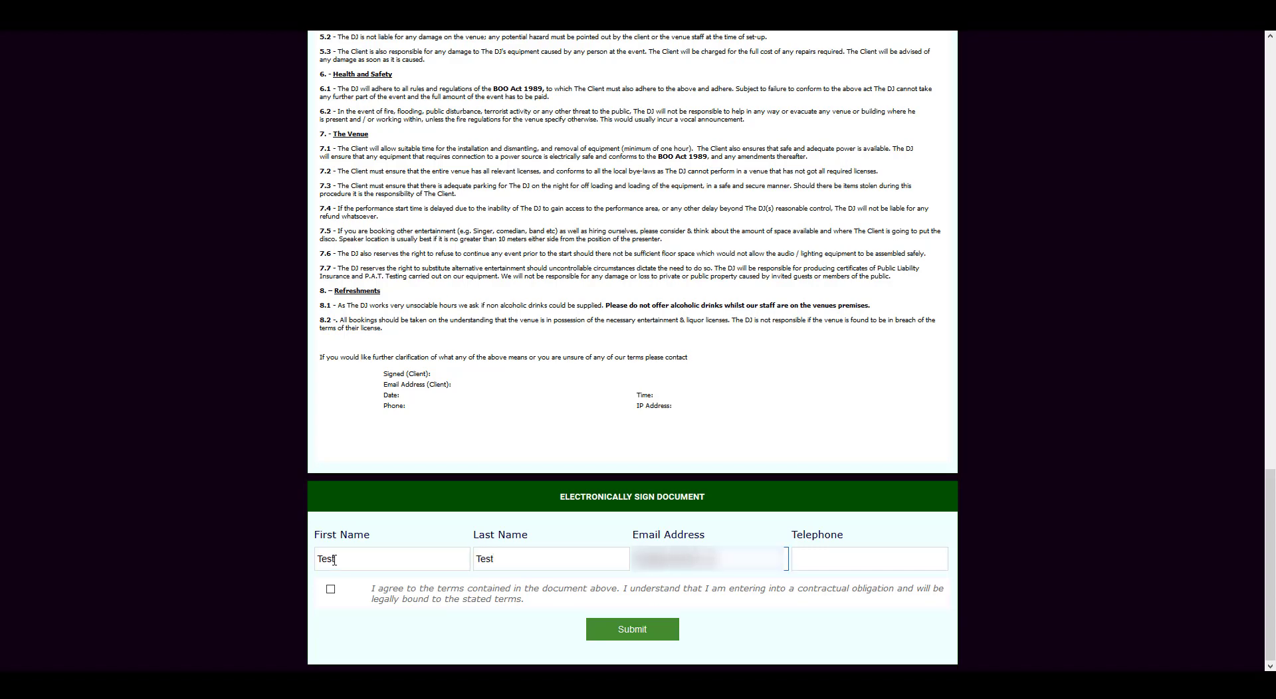
key("Tab")
type("012345678")
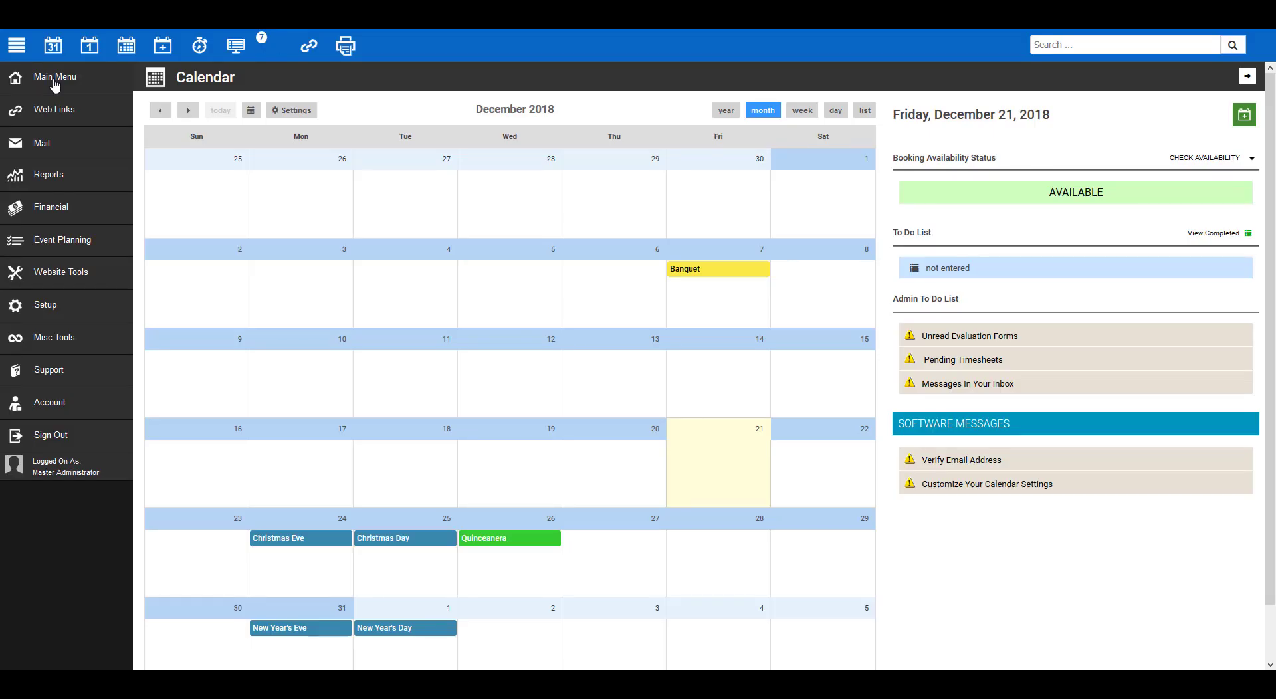
From the Events List, open the Middle School event's Documents and view the signed Demo Contract's signature block.
left_click(55, 81)
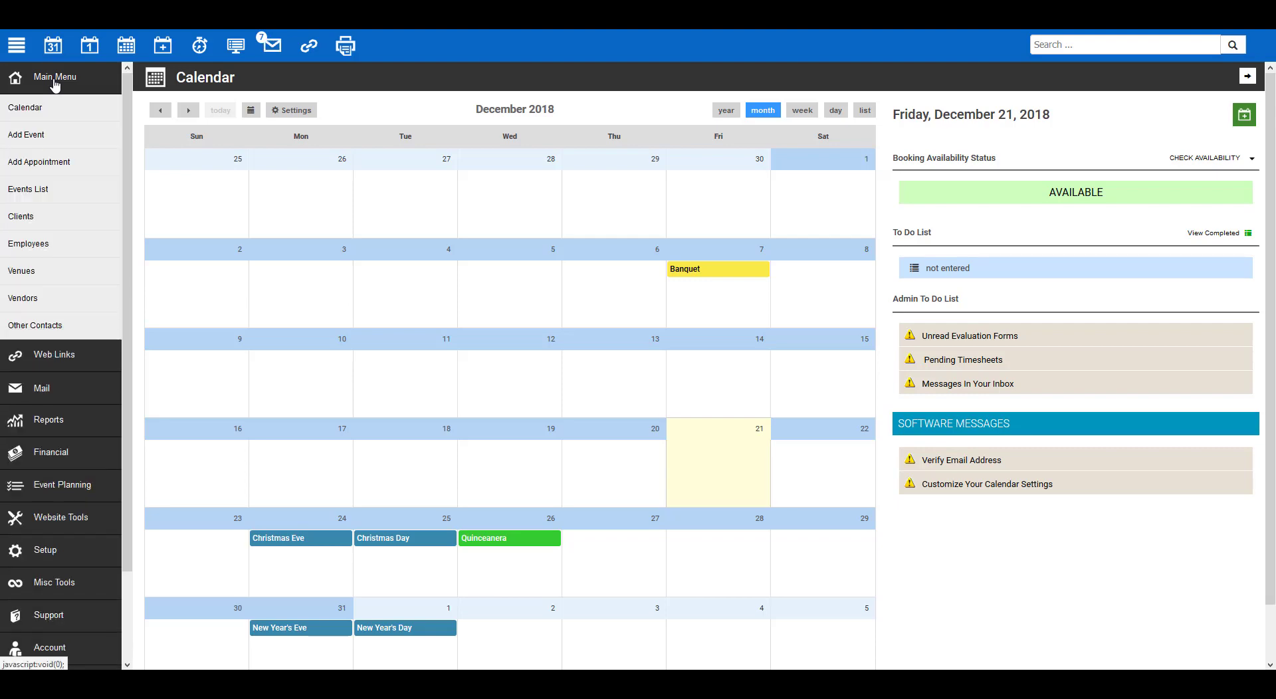
left_click(32, 189)
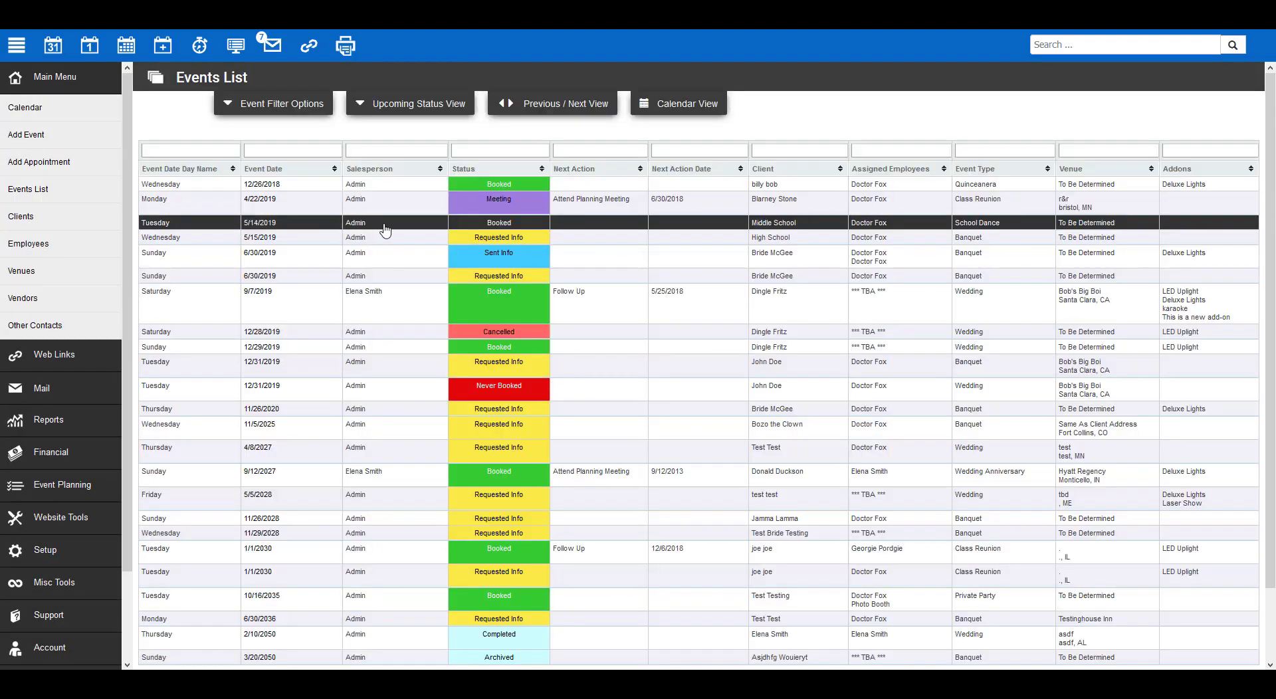
left_click(388, 230)
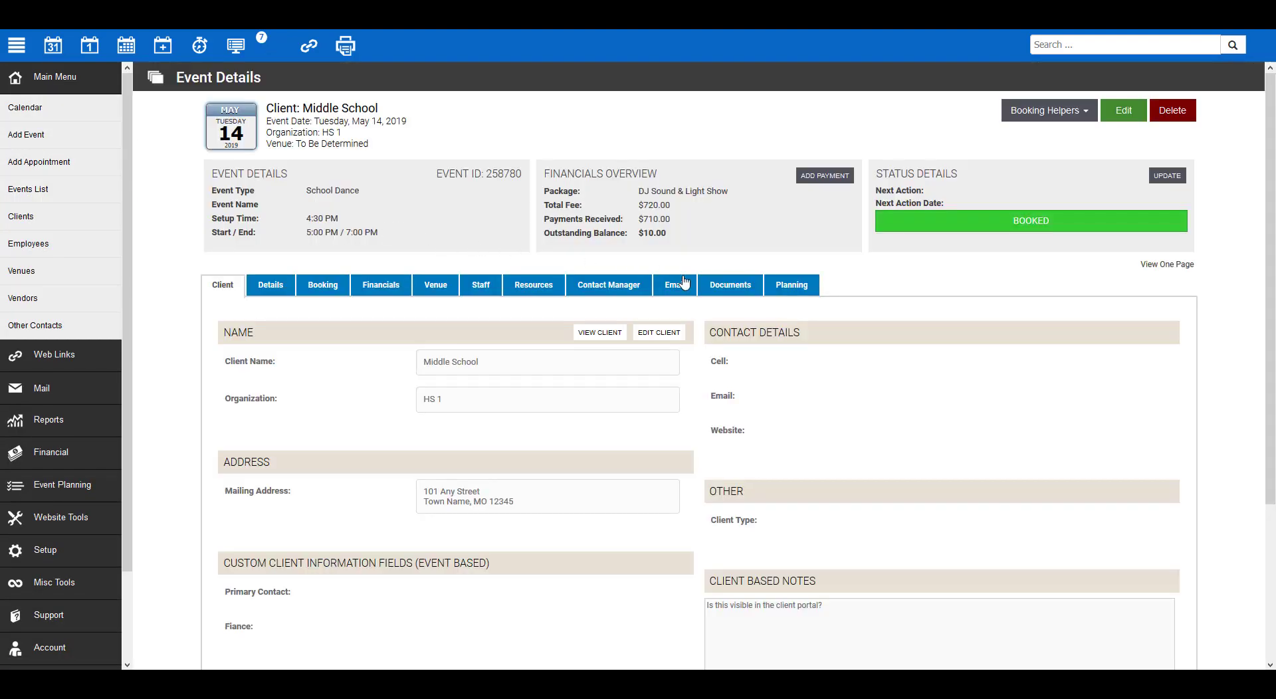
left_click(731, 285)
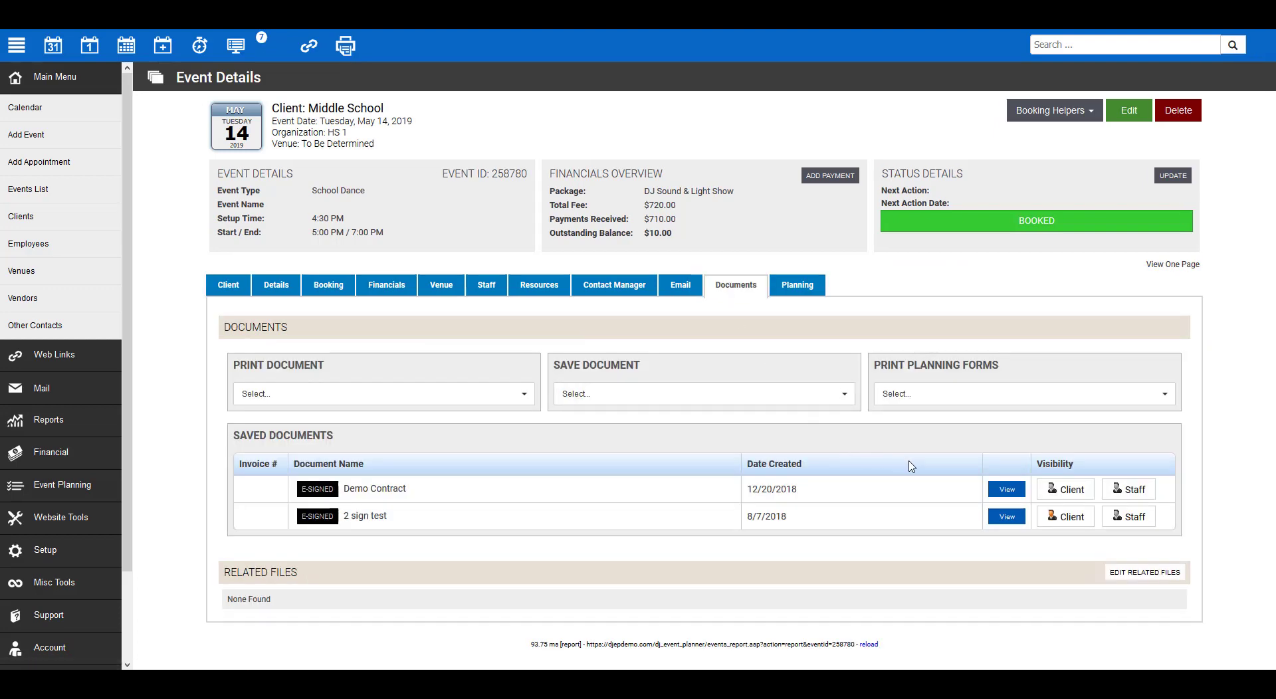
left_click(1006, 490)
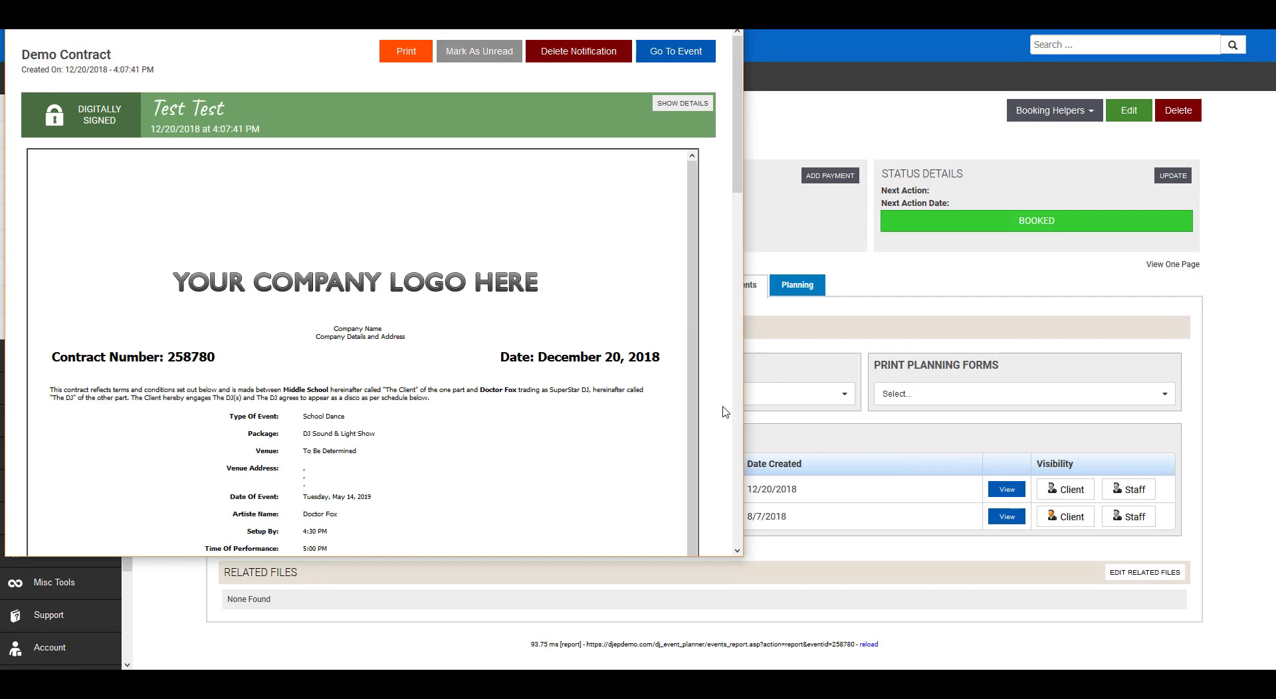
scroll(589, 413, "down", 20)
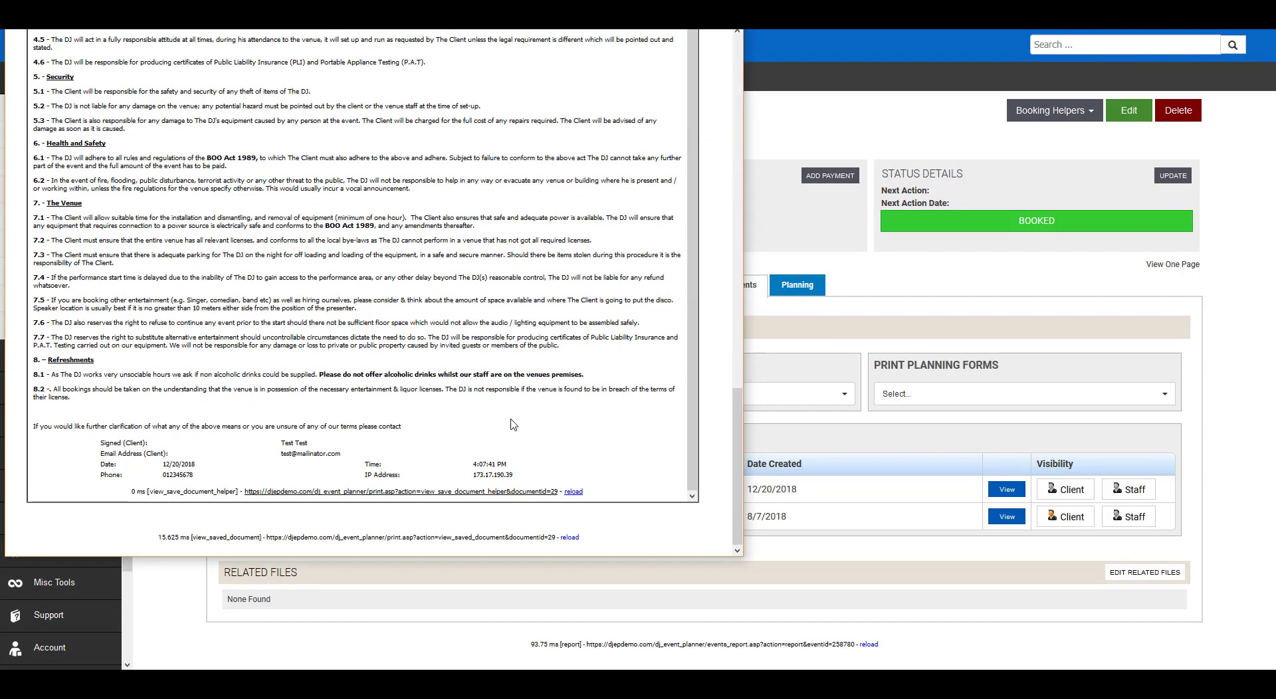